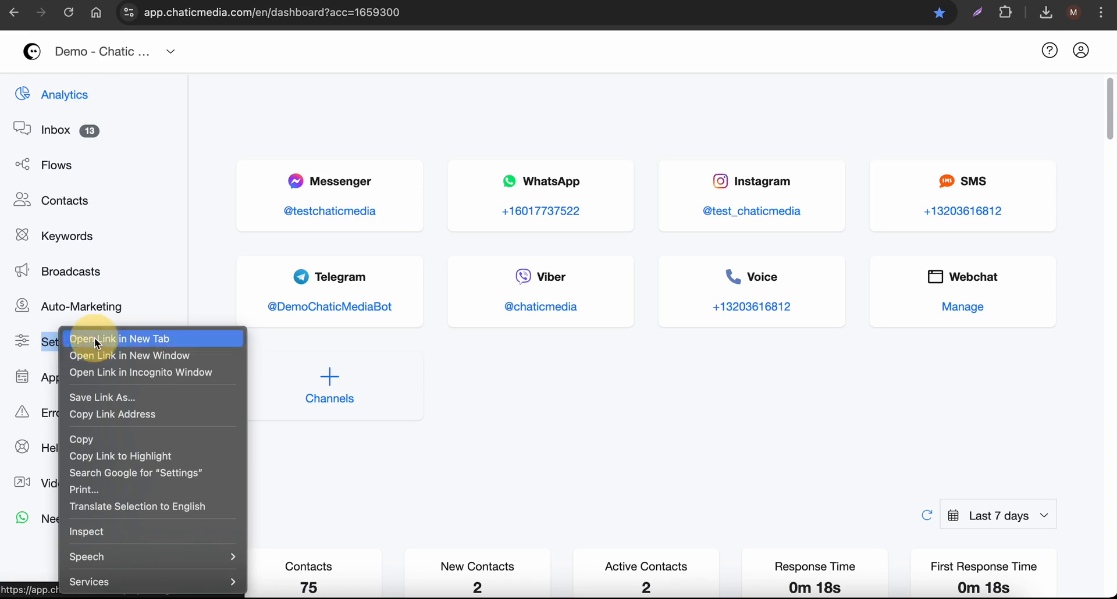
# Open the account settings in a separate browser tab and go to the Telegram channel to start connecting a bot
pyautogui.click(96, 341)
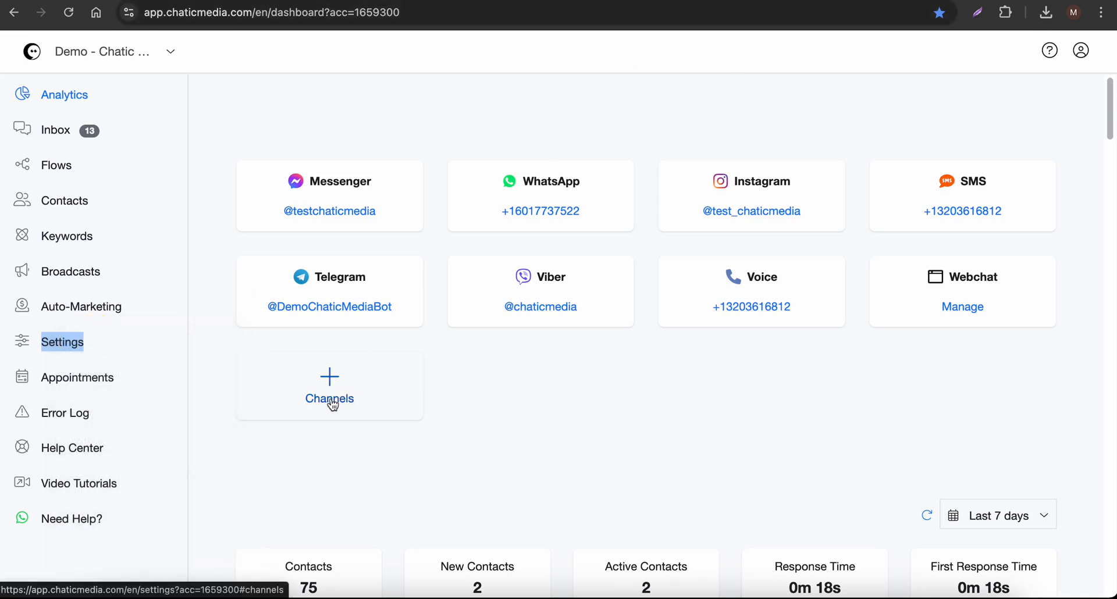
pyautogui.click(679, 1)
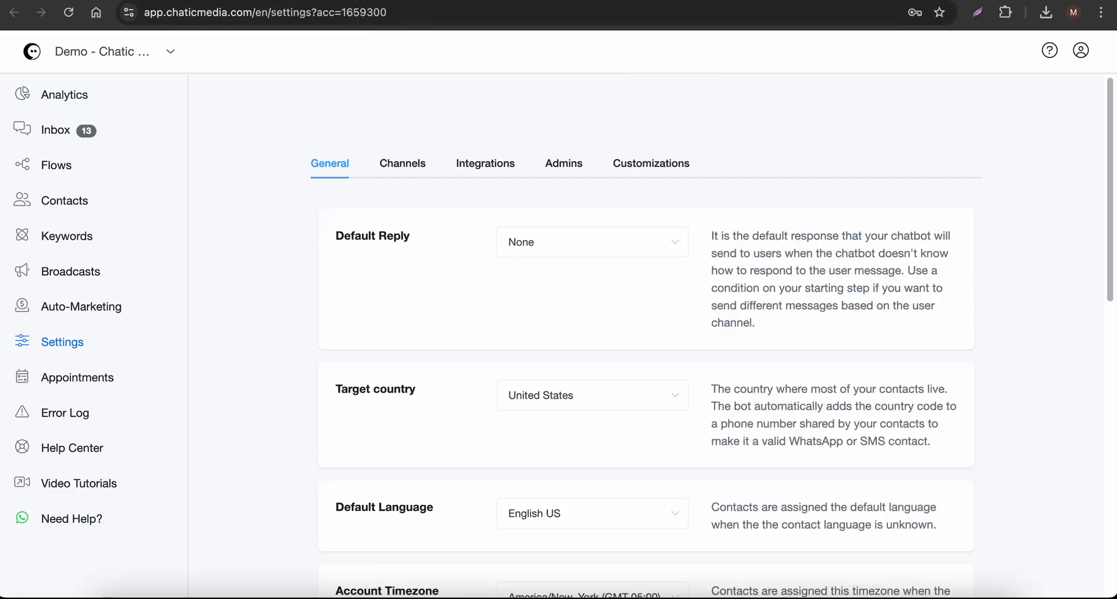
pyautogui.click(412, 156)
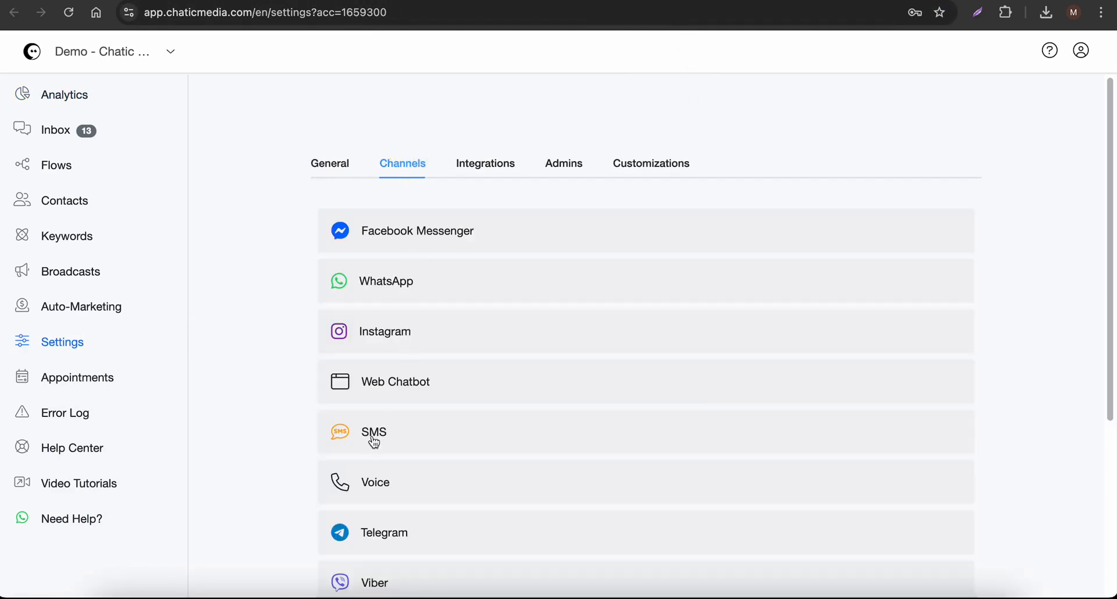
pyautogui.scroll(-2, 374, 443)
pyautogui.click(399, 424)
pyautogui.scroll(-3, 406, 456)
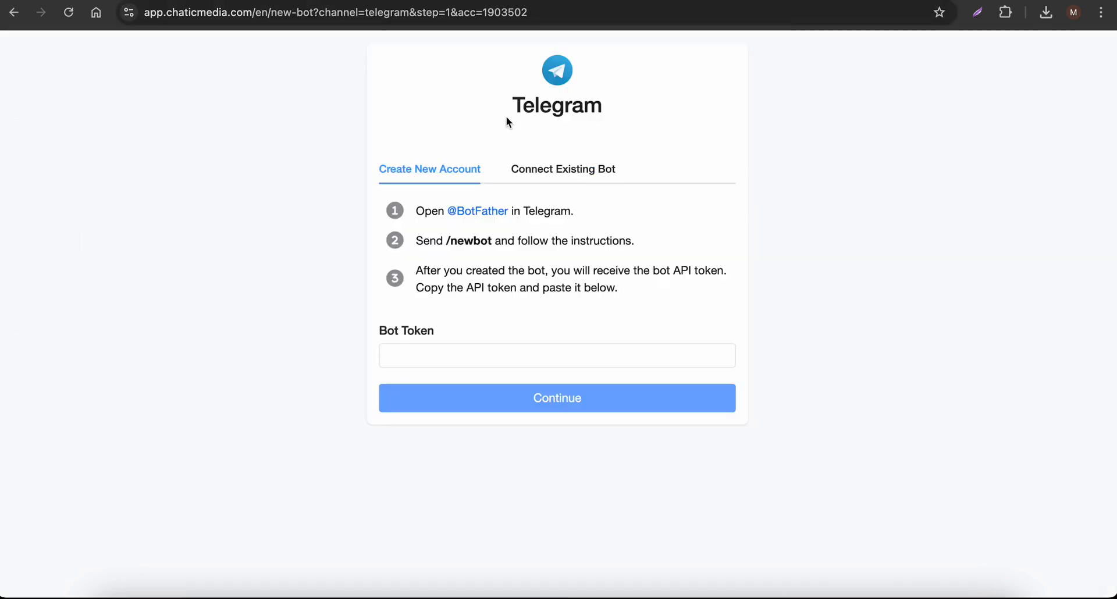
# Compare the Connect Existing Bot and Create New Account instructions for Telegram, and move the BotFather phone window clear of the form
pyautogui.moveTo(506, 119); pyautogui.dragTo(592, 105)
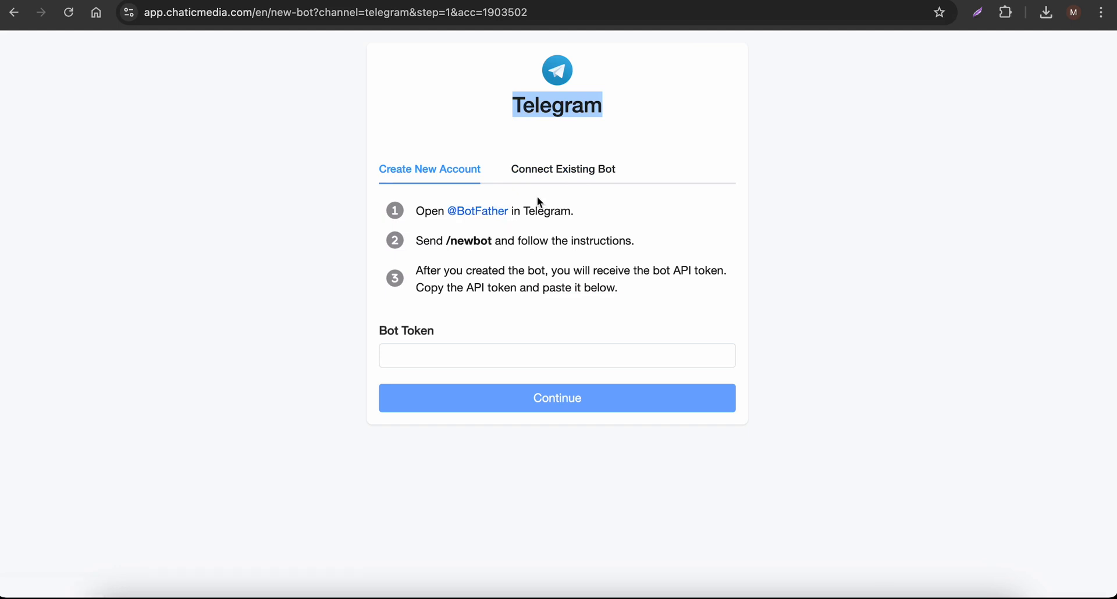
pyautogui.click(558, 173)
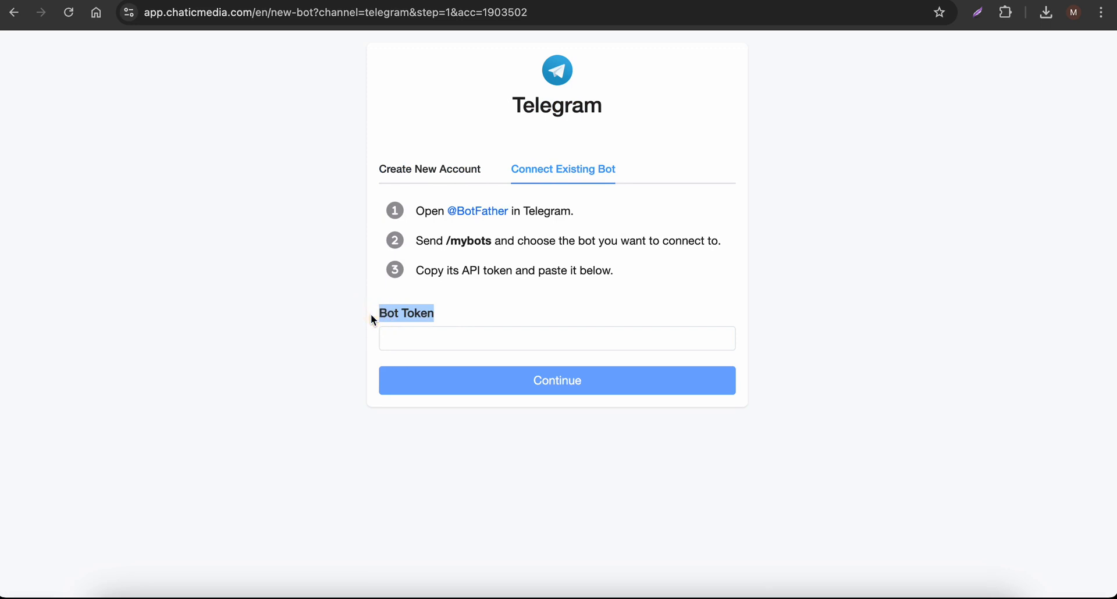
pyautogui.click(447, 169)
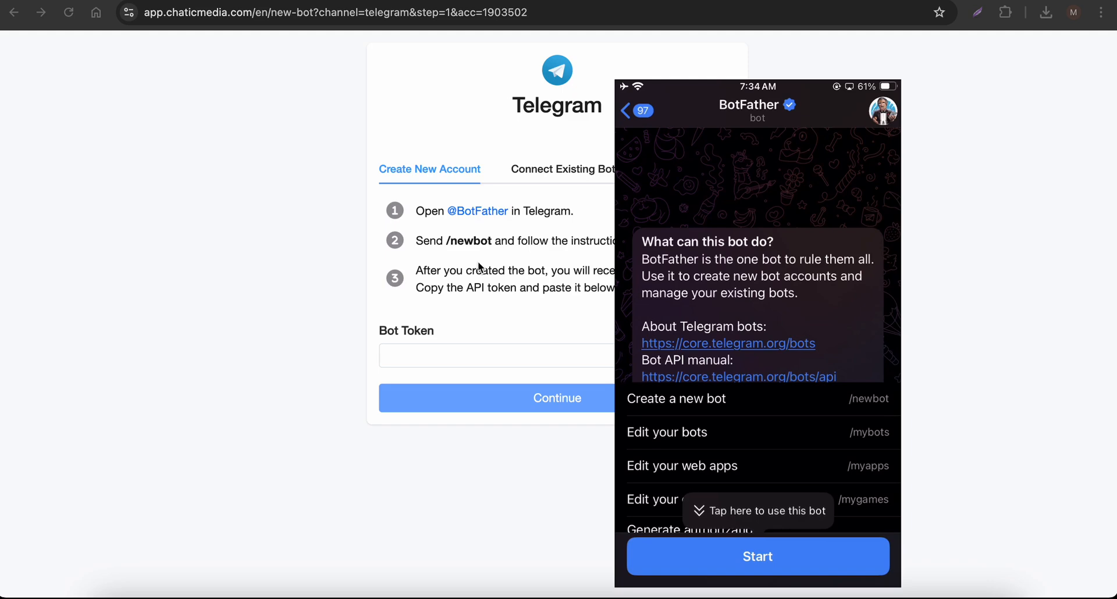
pyautogui.moveTo(724, 143); pyautogui.dragTo(169, 145)
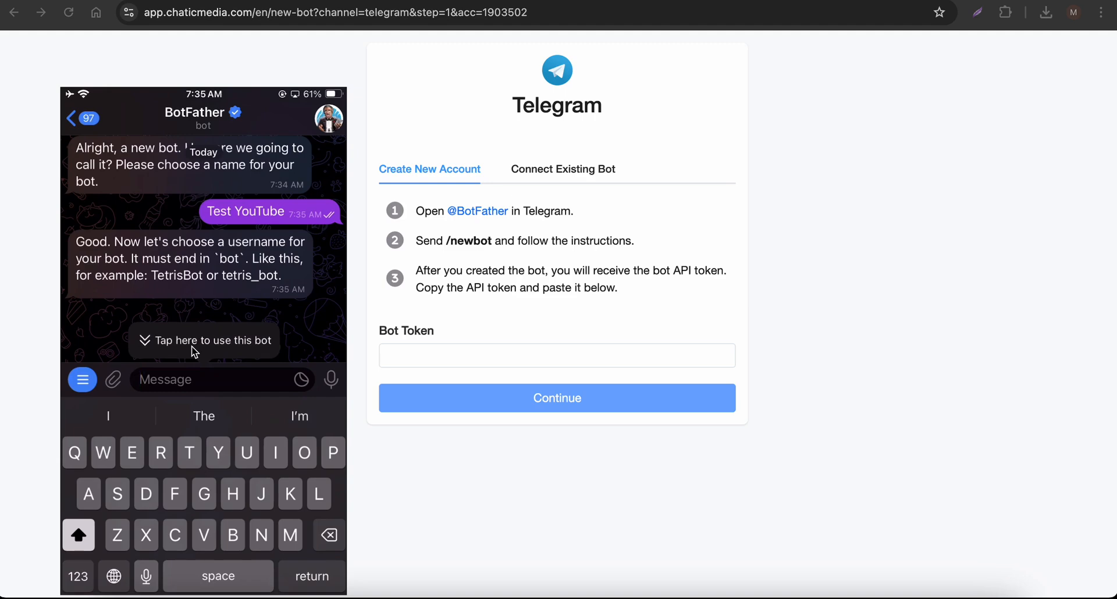
# Try to register Testyt_bot as the new bot's username in the BotFather chat
pyautogui.scroll(2, 194, 244)
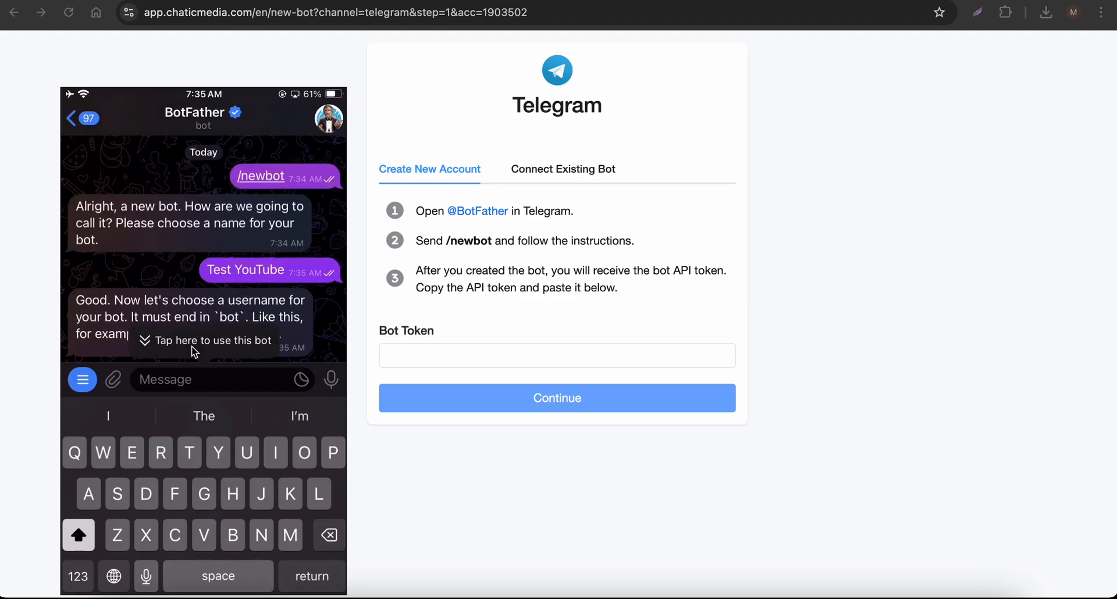
pyautogui.write('Testyt')
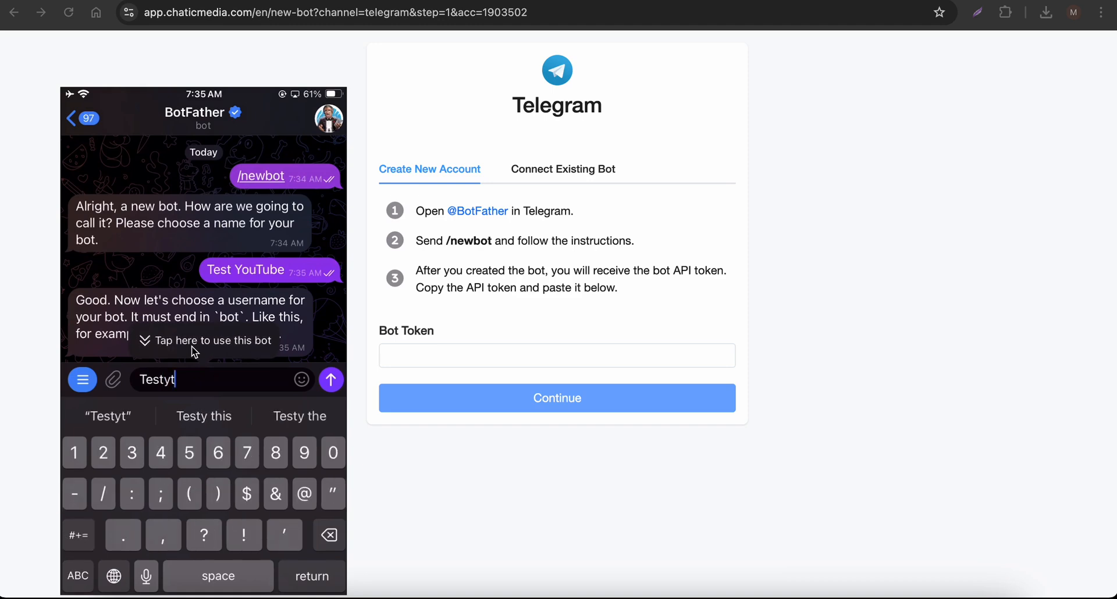
pyautogui.write('_bot')
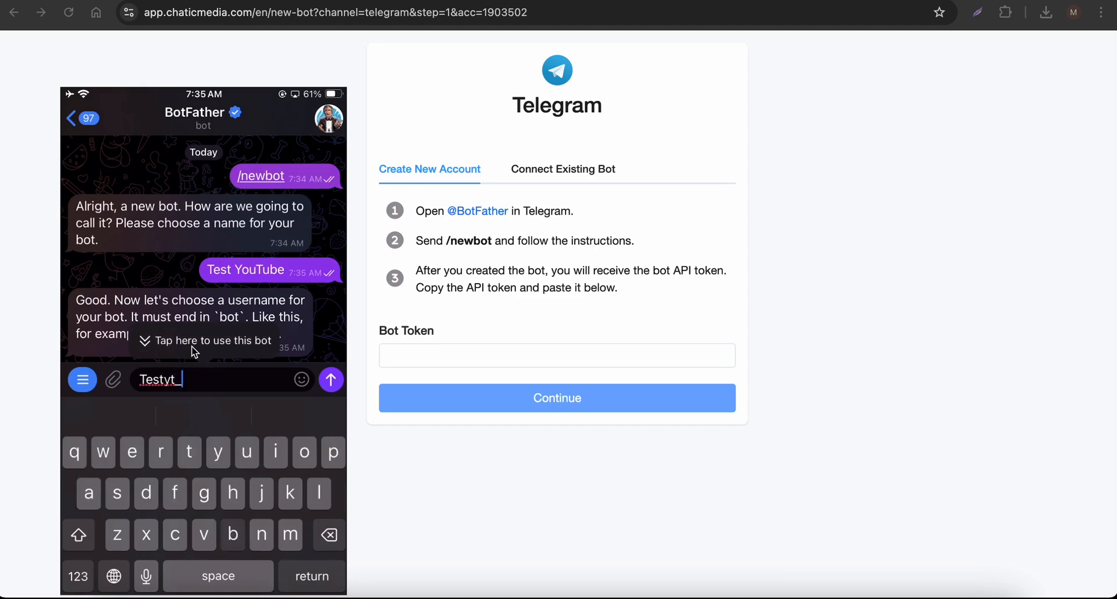
pyautogui.press('Return')
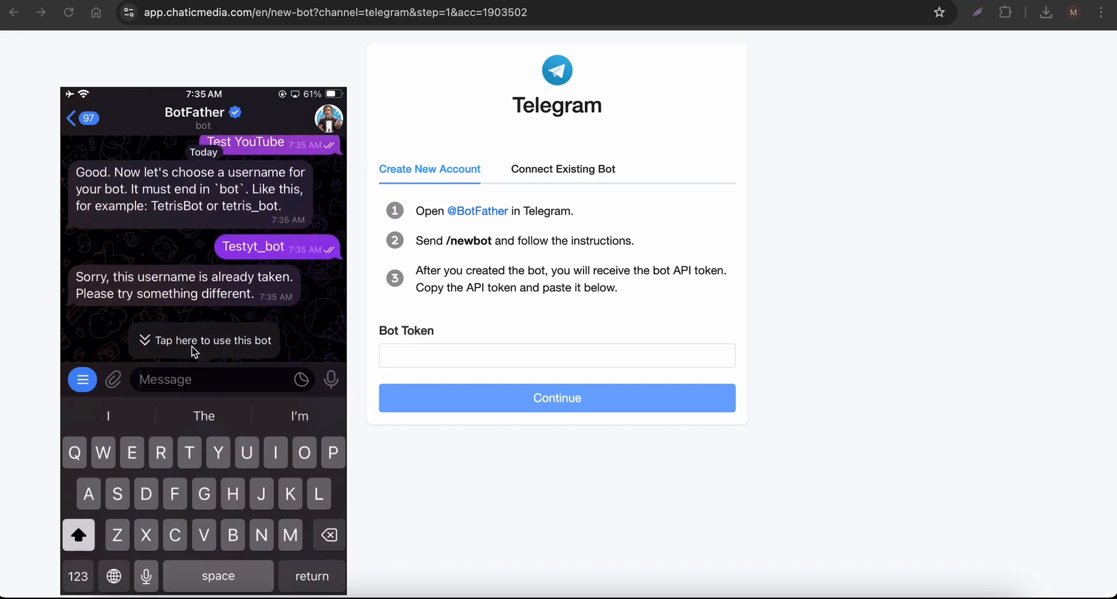
# Submit Shdkks_bot as the new bot's username in the BotFather chat
pyautogui.scroll(2, 194, 352)
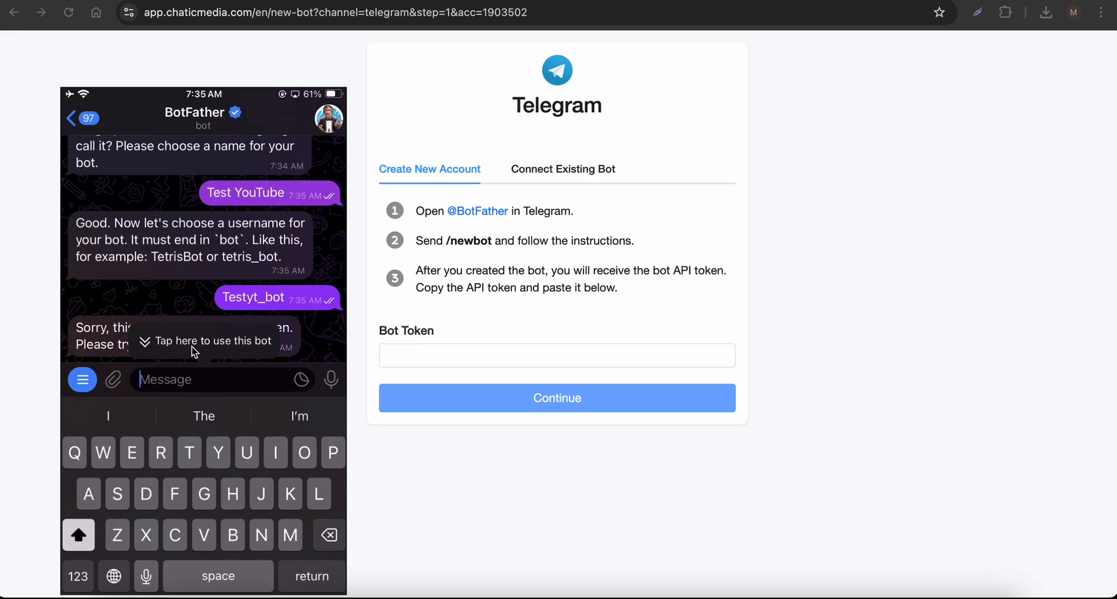
pyautogui.write('Shdkks')
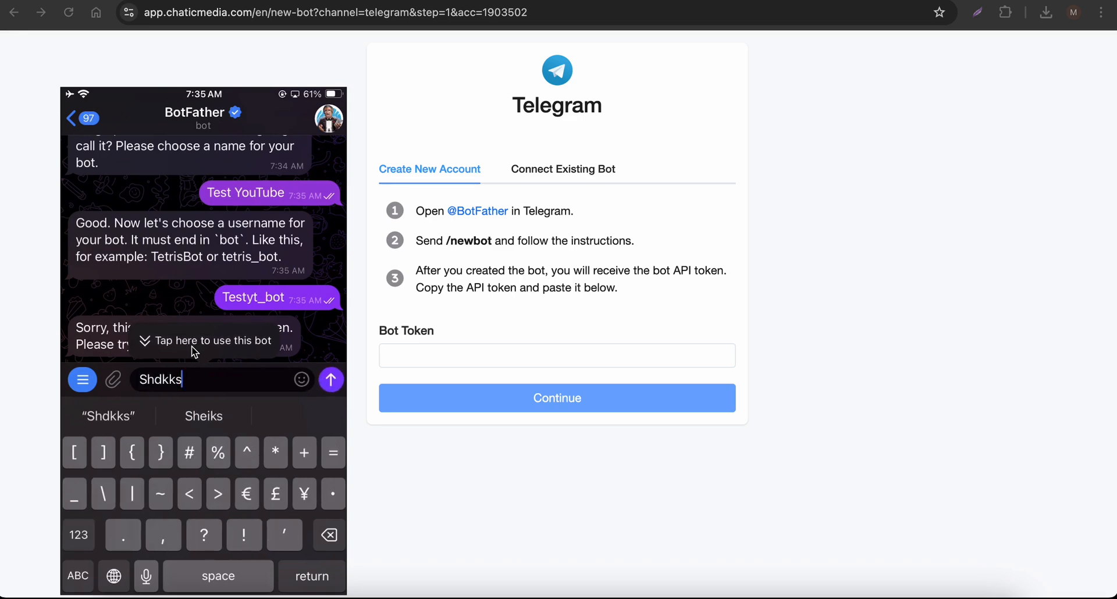
pyautogui.write('_bot')
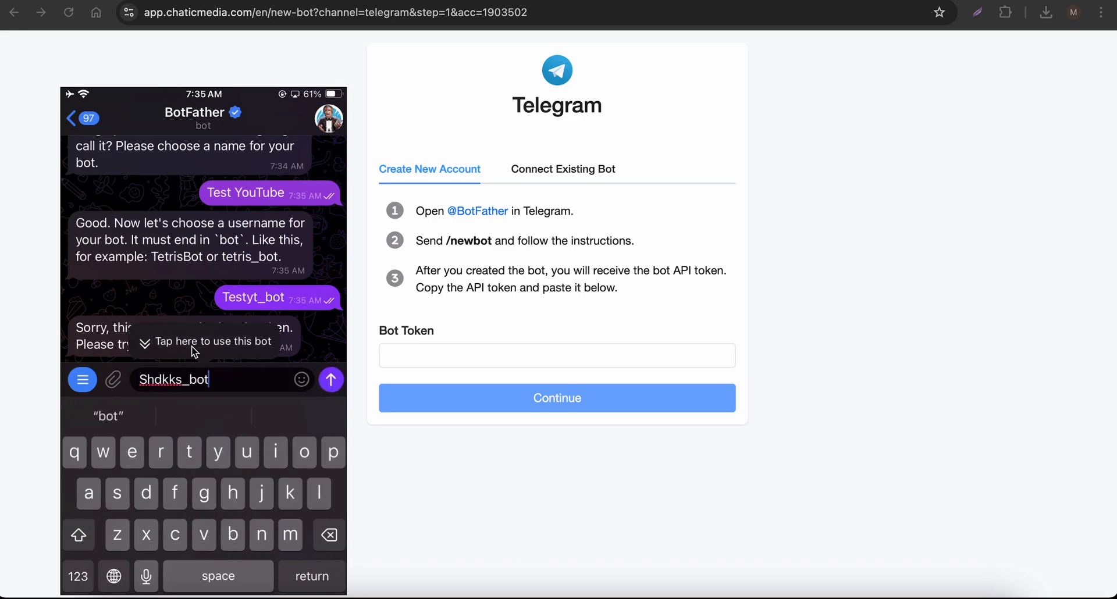
pyautogui.click(162, 380)
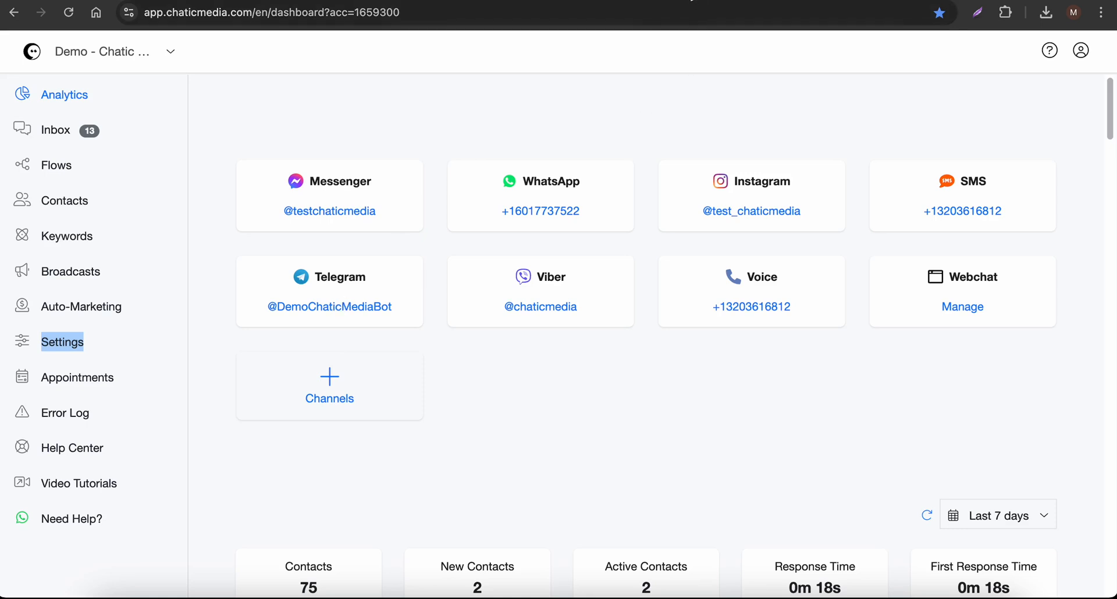
# Examine the Welcome Message and Persistent Menu settings of the connected Telegram channel
pyautogui.click(345, 303)
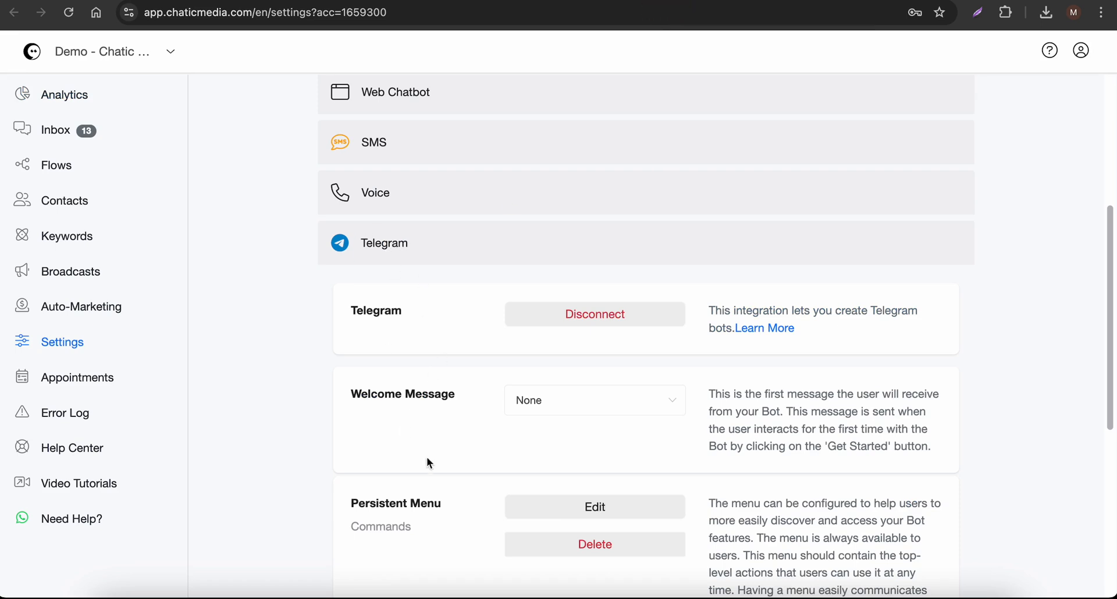
pyautogui.moveTo(342, 396); pyautogui.dragTo(471, 400)
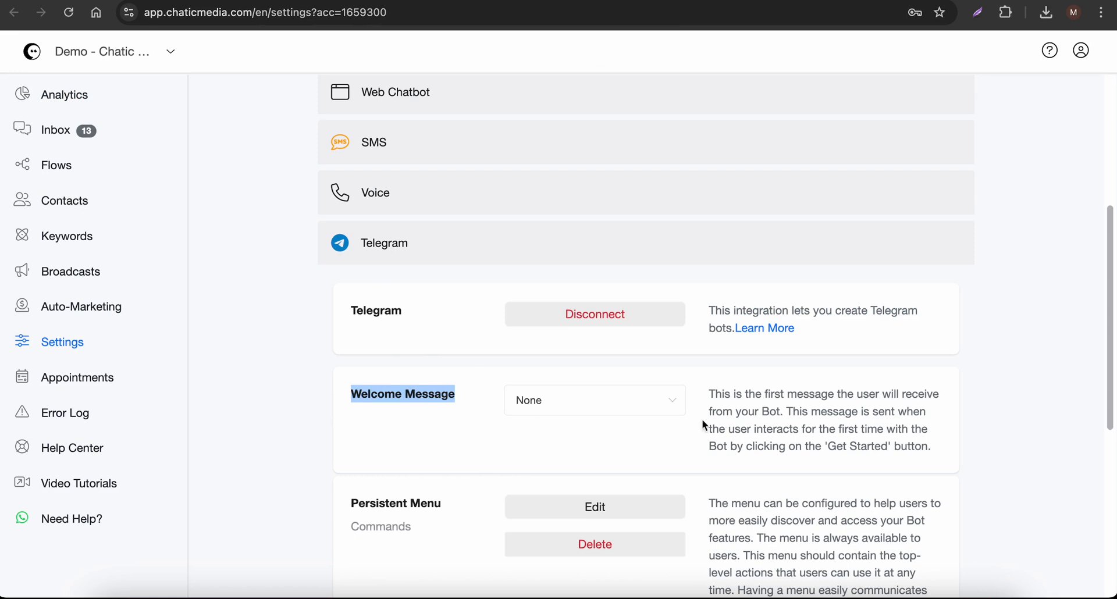
pyautogui.moveTo(721, 396); pyautogui.dragTo(877, 423)
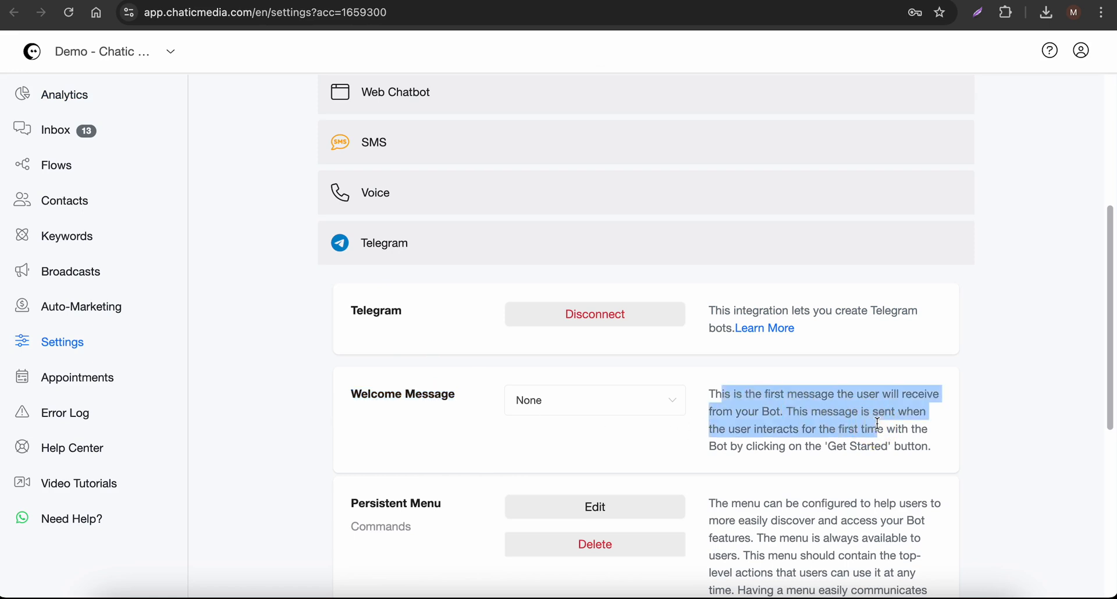
pyautogui.scroll(-3, 578, 469)
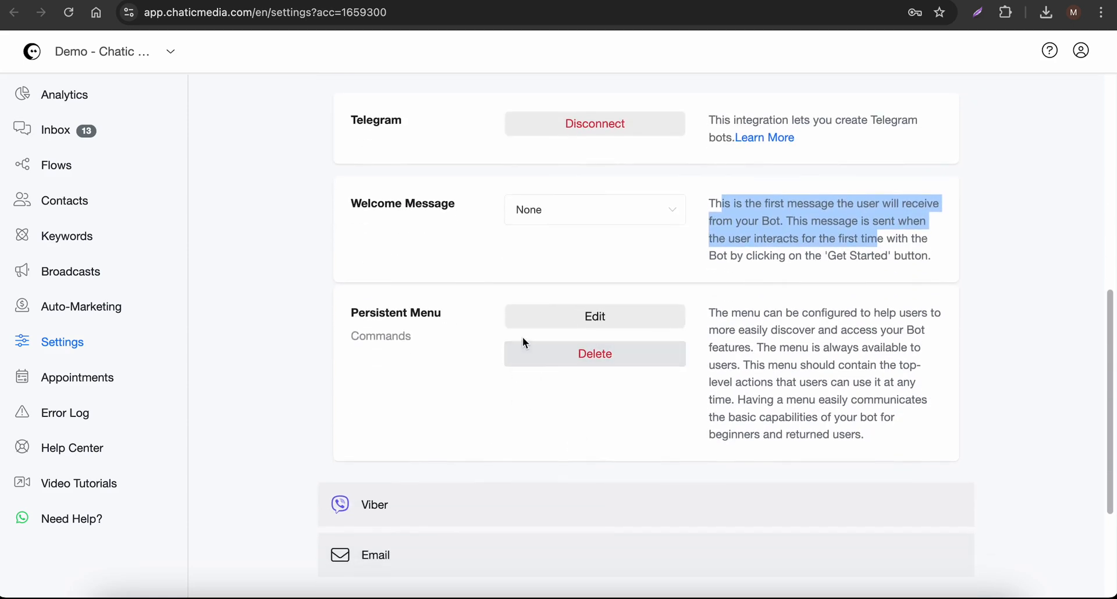
pyautogui.scroll(7, 428, 273)
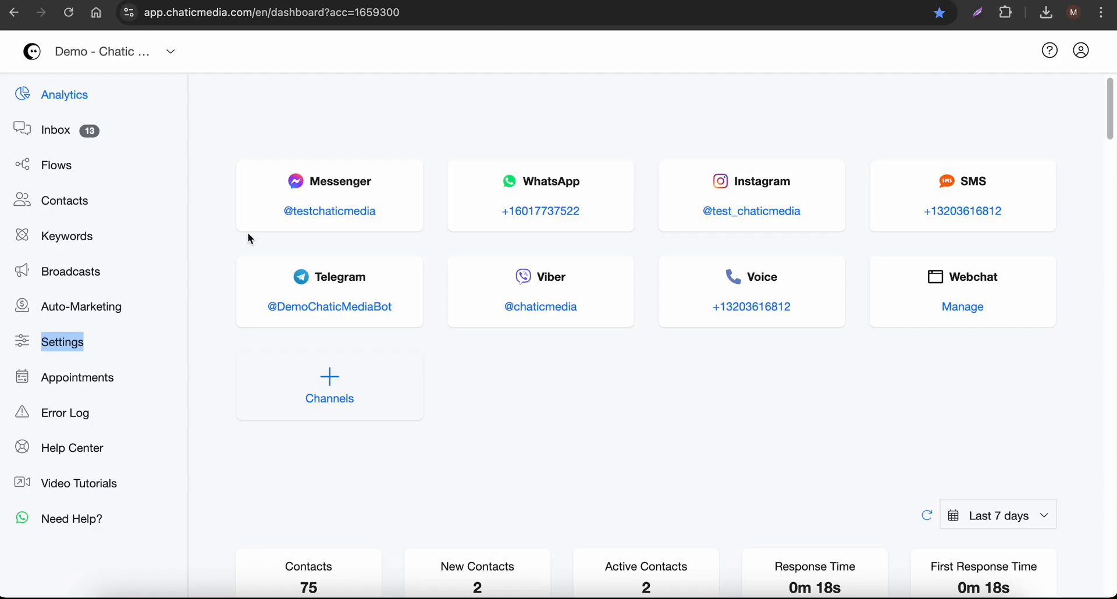
# Open the flows list in a separate browser tab and go into the All Free Templates folder
pyautogui.rightClick(64, 164)
pyautogui.click(65, 169)
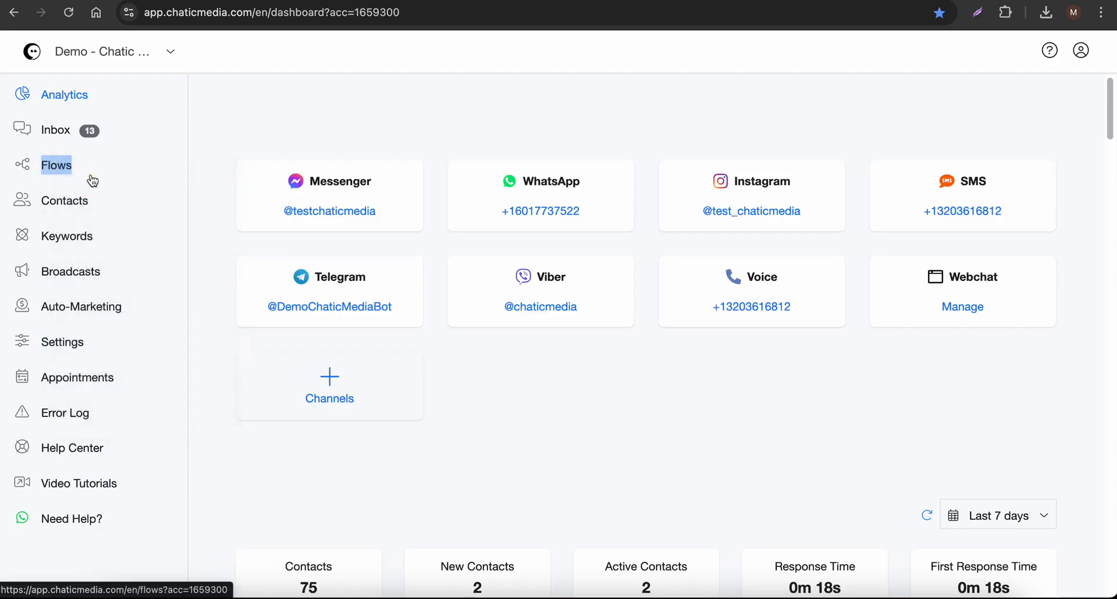
pyautogui.click(489, 1)
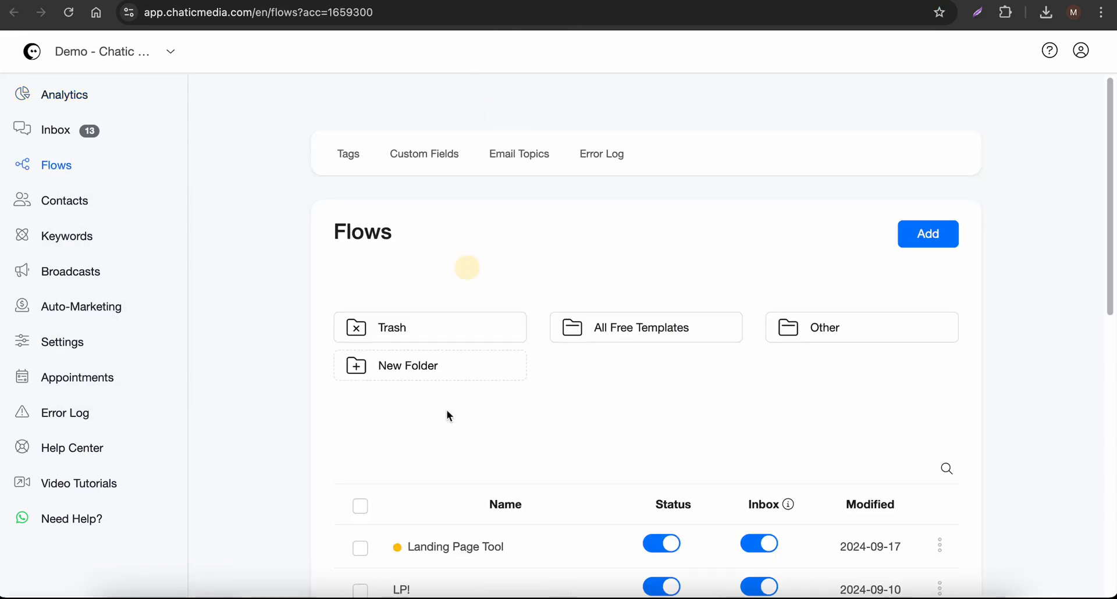
pyautogui.click(632, 342)
pyautogui.scroll(-4, 634, 339)
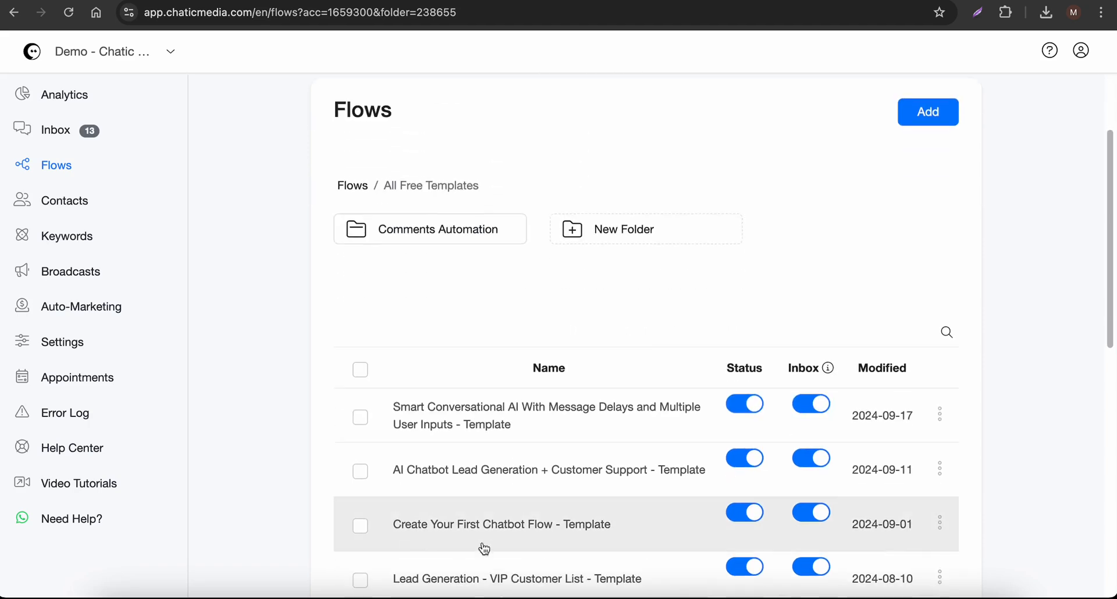
pyautogui.scroll(-1, 552, 443)
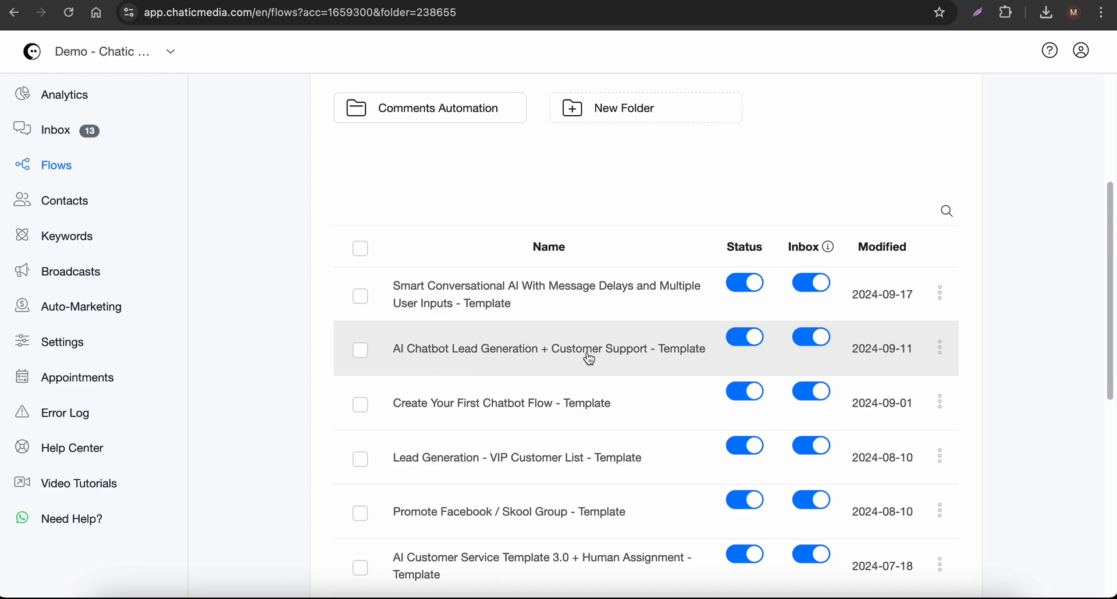
# Open the AI Chatbot Lead Generation + Customer Support template and the OpenAI action in its Business Information block
pyautogui.click(938, 350)
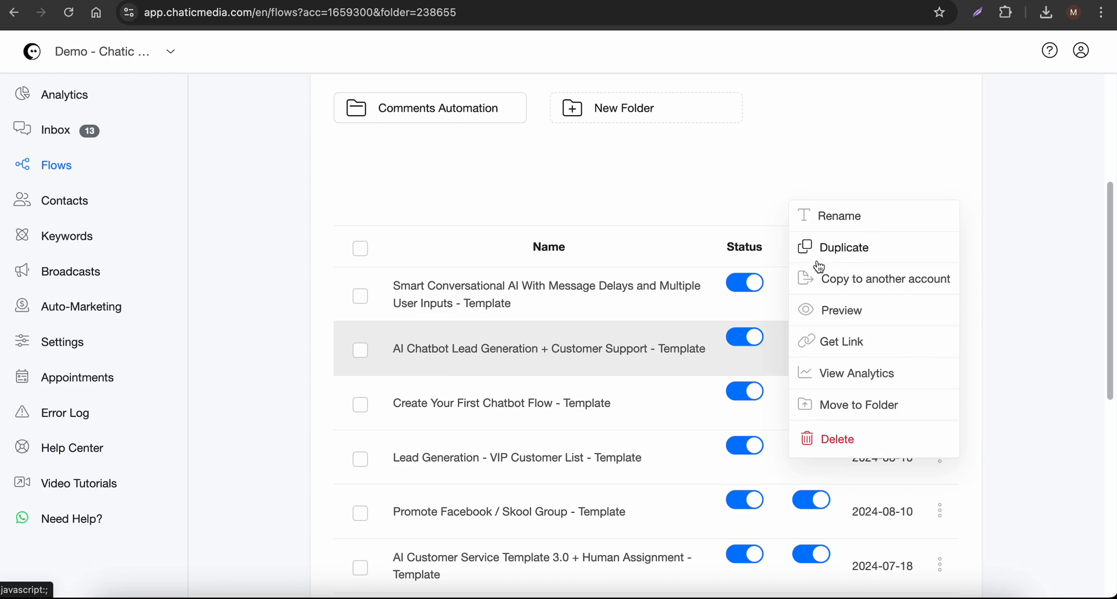
pyautogui.click(530, 364)
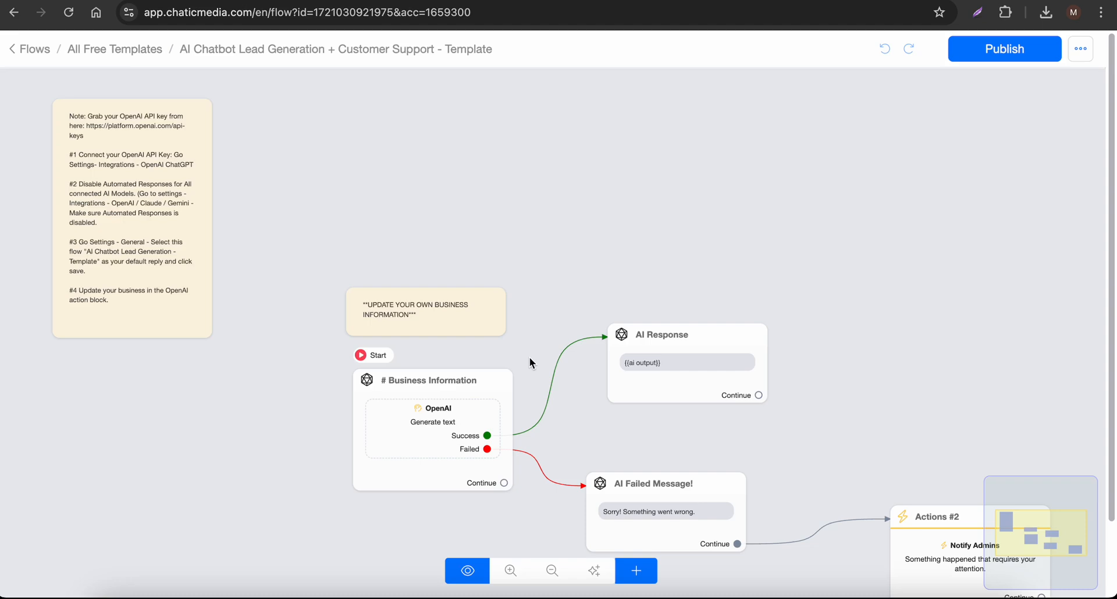
pyautogui.click(182, 275)
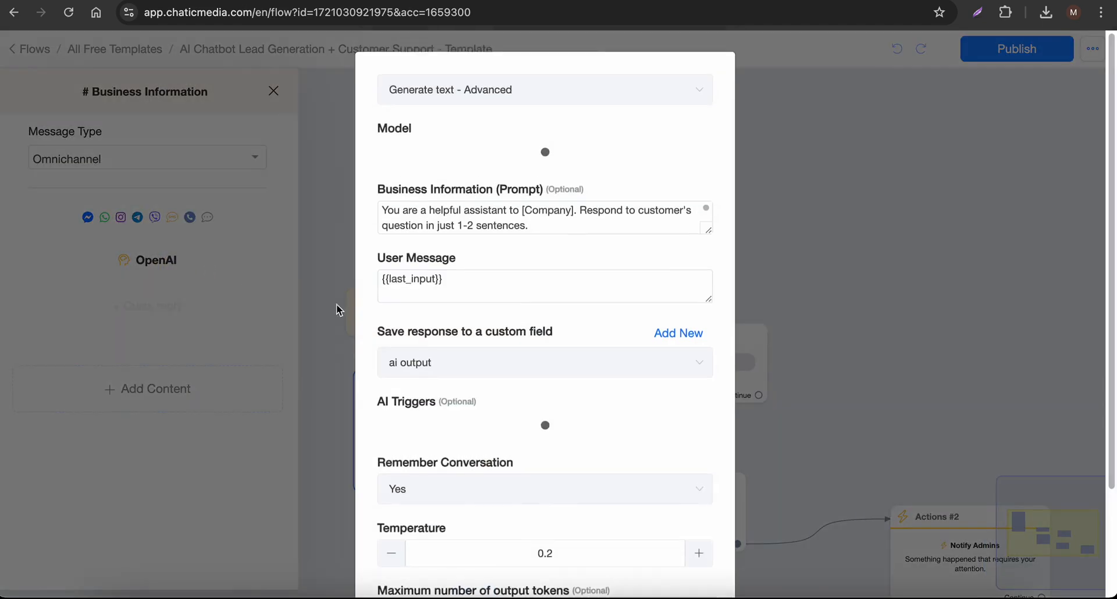
# Enlarge the Business Information prompt field and read through the sample company prompt and the remaining OpenAI action settings
pyautogui.moveTo(707, 232); pyautogui.dragTo(703, 532)
pyautogui.scroll(-15, 501, 456)
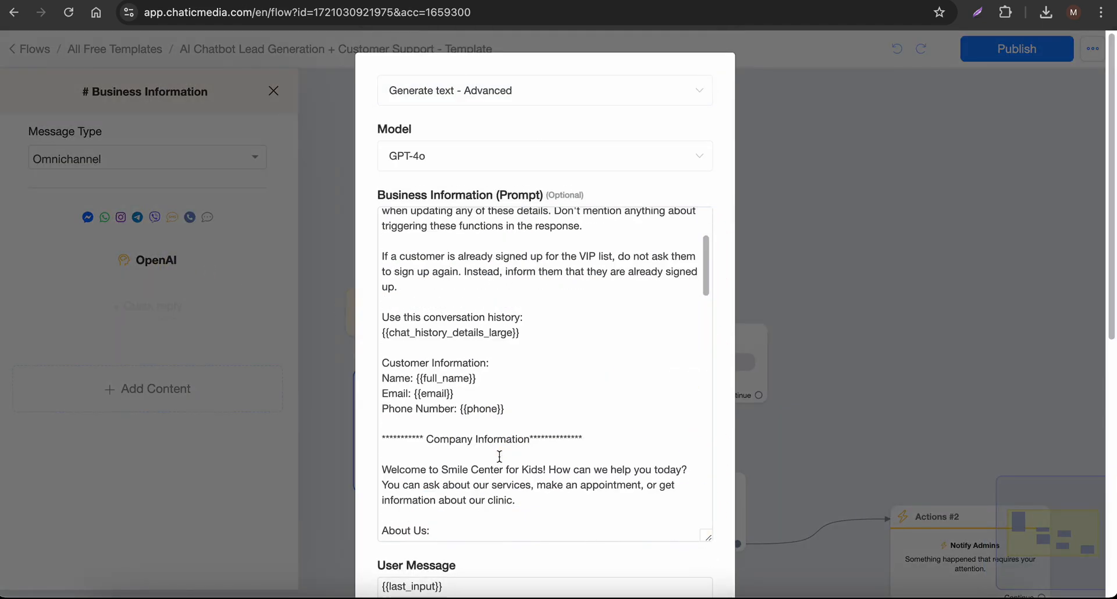
pyautogui.scroll(12, 501, 456)
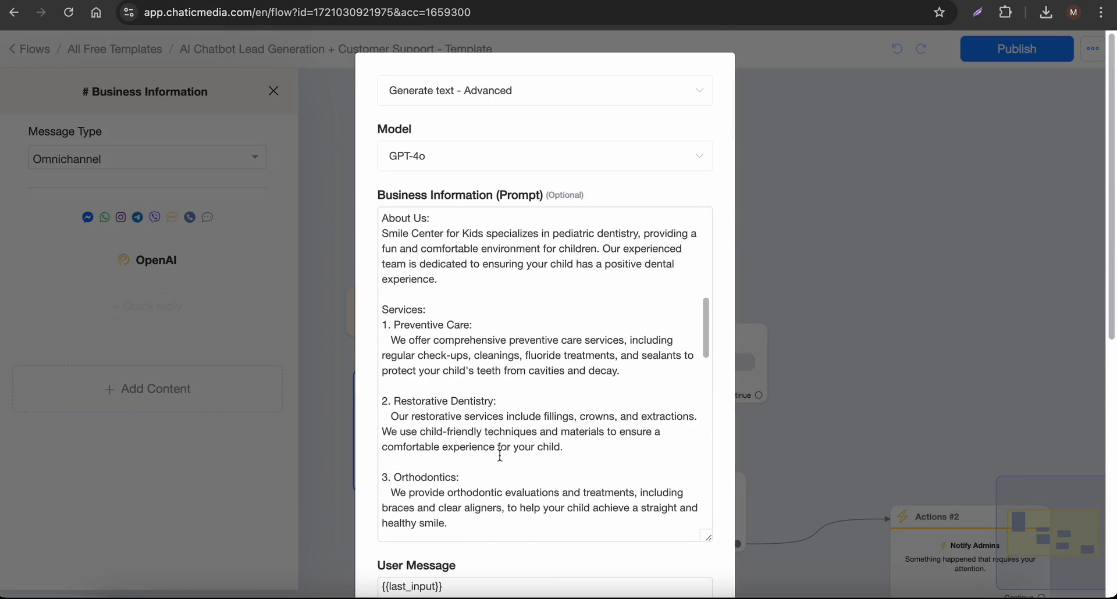
pyautogui.scroll(-2, 447, 354)
pyautogui.scroll(-2, 447, 354)
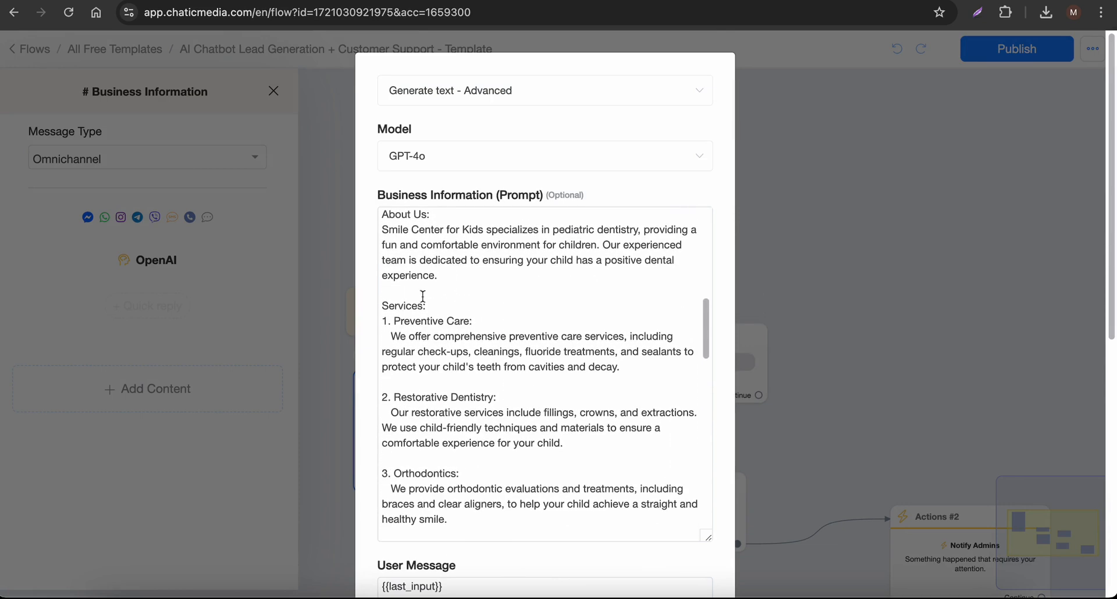
pyautogui.moveTo(373, 230); pyautogui.dragTo(514, 240)
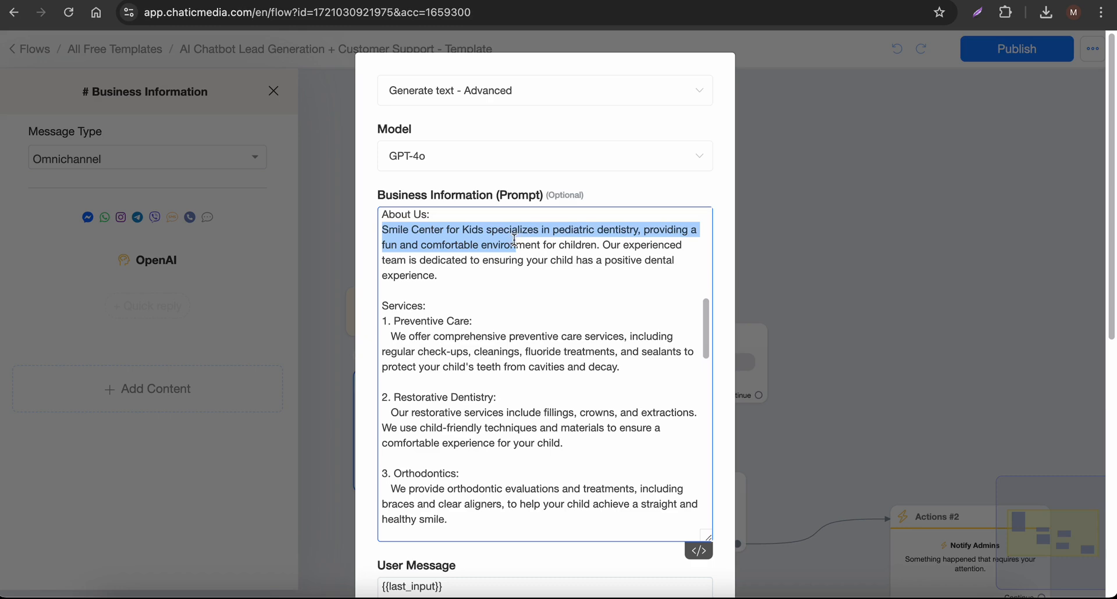
pyautogui.scroll(-5, 496, 425)
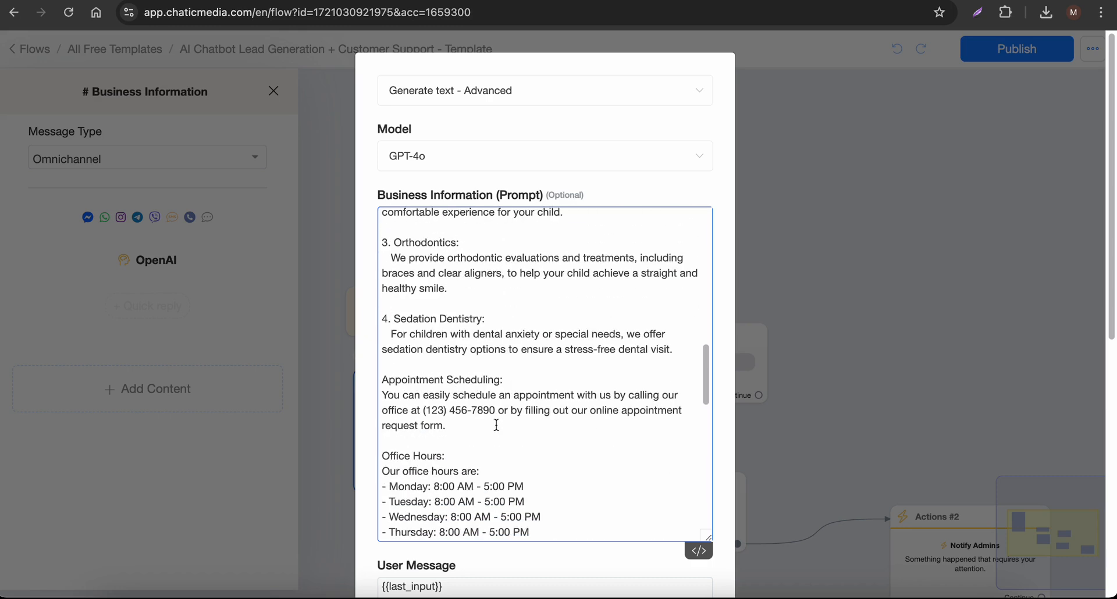
pyautogui.scroll(-15, 497, 425)
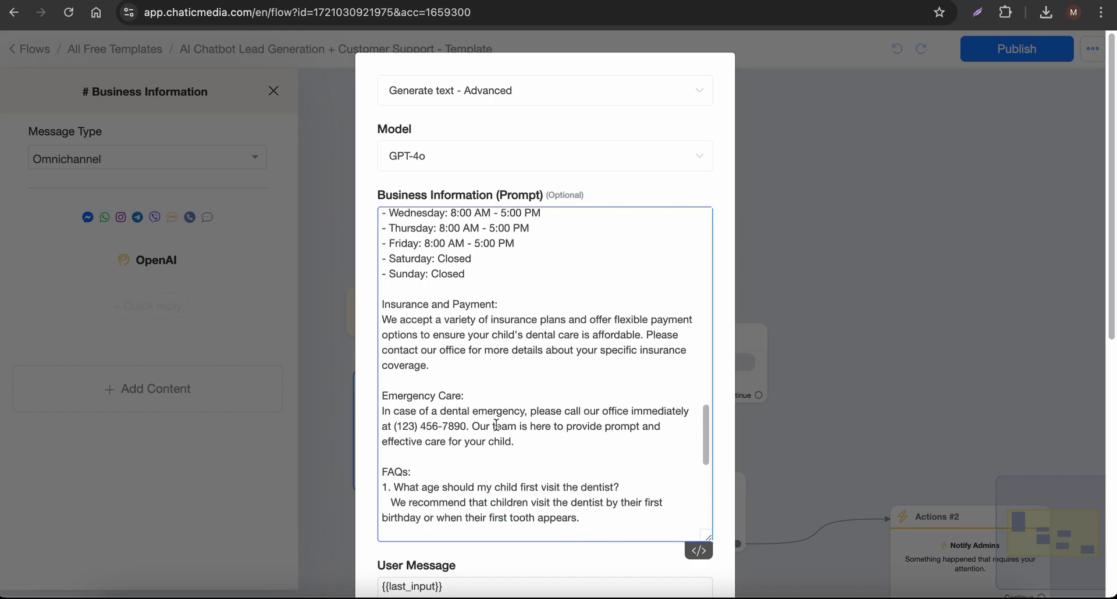
pyautogui.scroll(-10, 496, 425)
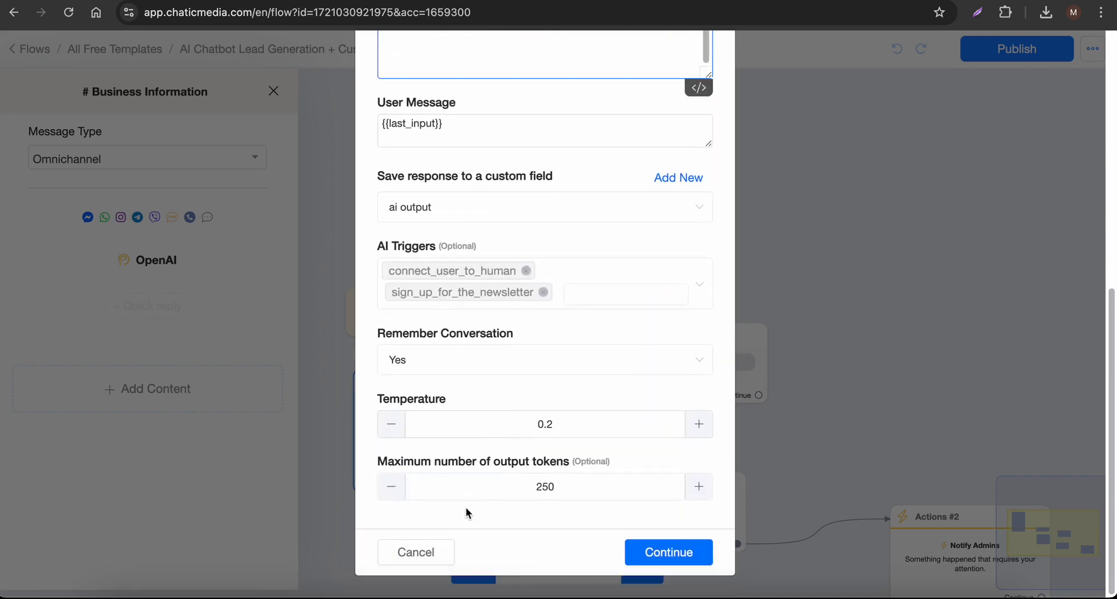
# Close the OpenAI action settings without changes and publish the AI Chatbot Lead Generation + Customer Support template
pyautogui.click(426, 554)
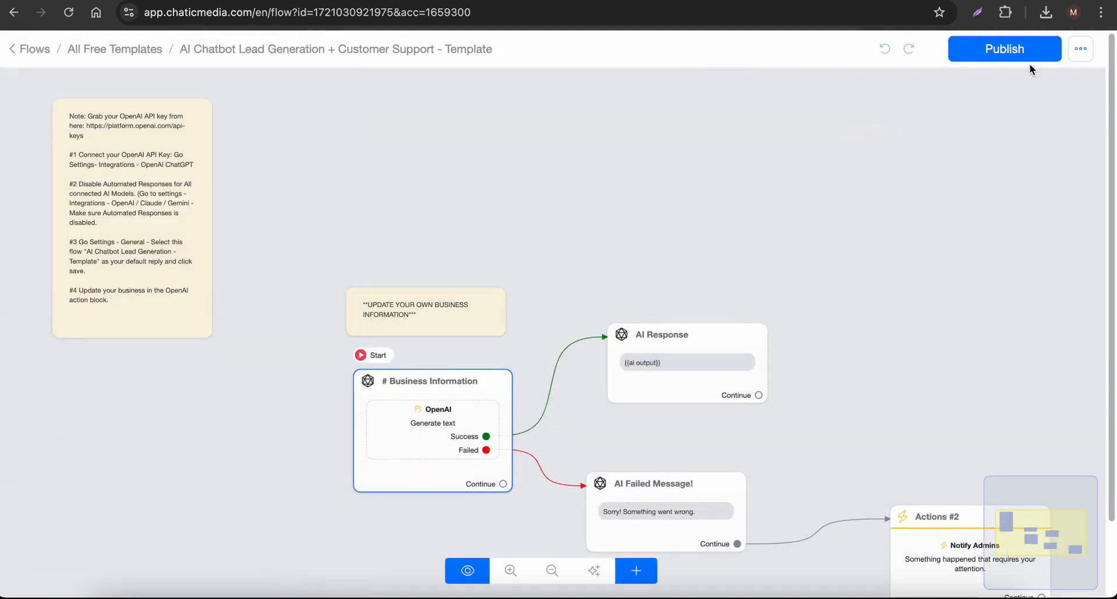
pyautogui.click(1027, 55)
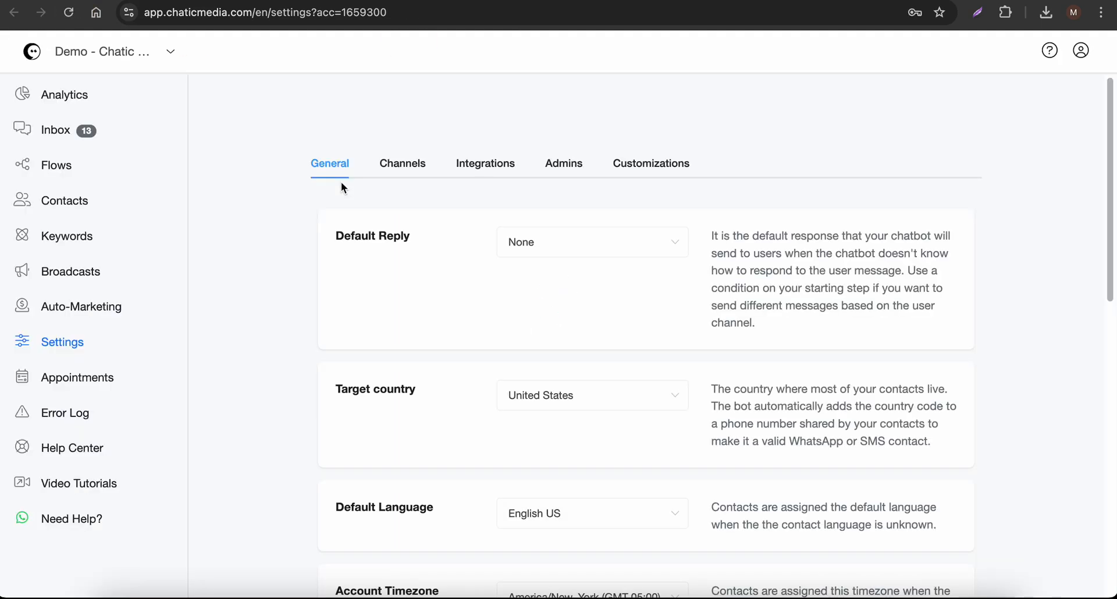
# Set the Default Reply in the general account settings to AI Chatbot Lead Generation + Customer Support - Template and save it
pyautogui.click(331, 174)
pyautogui.click(618, 245)
pyautogui.click(648, 308)
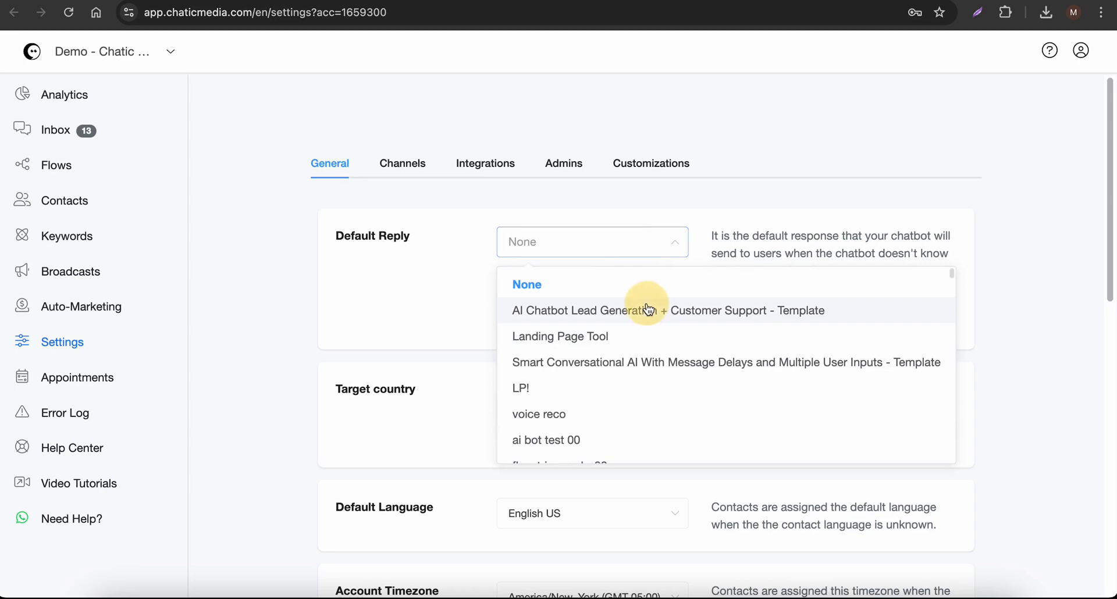
pyautogui.click(1065, 58)
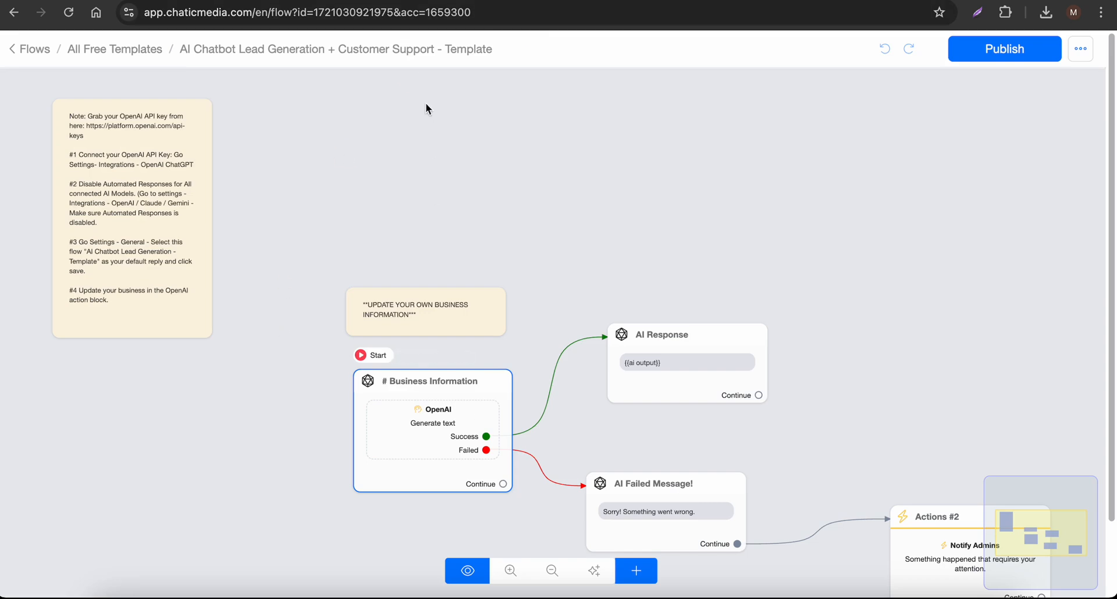
# Reopen the OpenAI action in the template's Business Information block and view the end of its business prompt
pyautogui.click(348, 148)
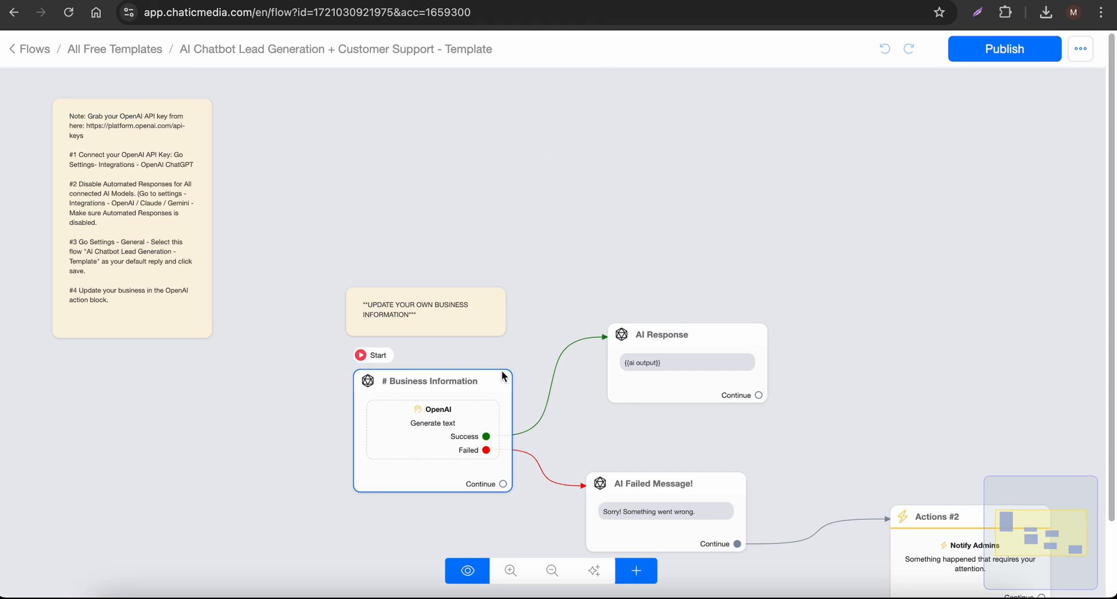
pyautogui.click(452, 445)
pyautogui.click(174, 260)
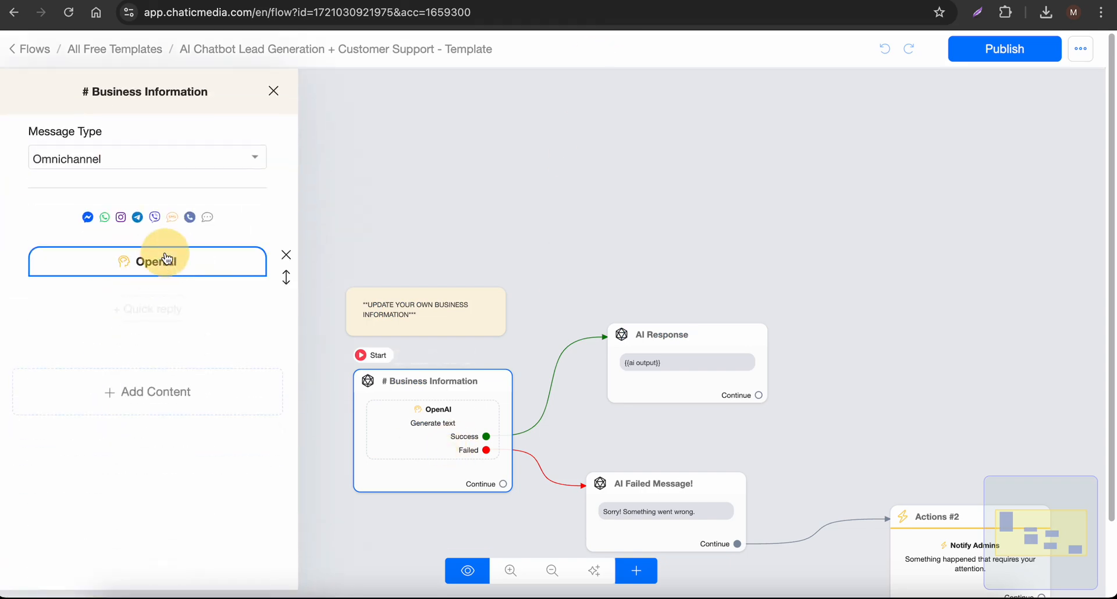
pyautogui.scroll(-5, 555, 389)
pyautogui.scroll(10, 580, 369)
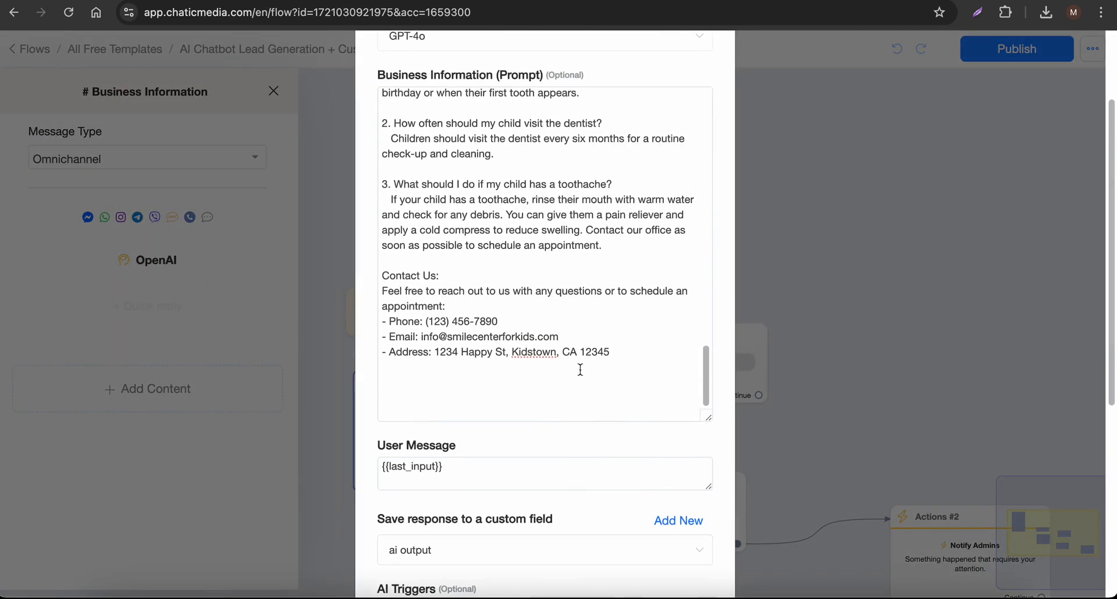
# Examine the office hours, services and FAQ sections of the Business Information prompt against the bot's Telegram replies
pyautogui.scroll(1, 580, 369)
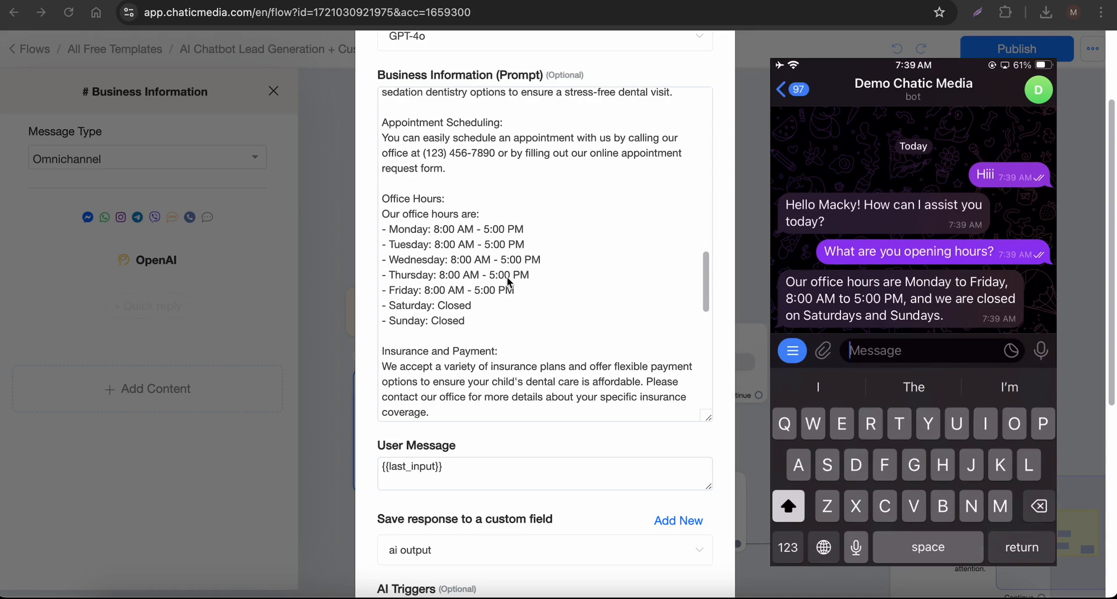
pyautogui.scroll(3, 564, 325)
pyautogui.scroll(10, 563, 326)
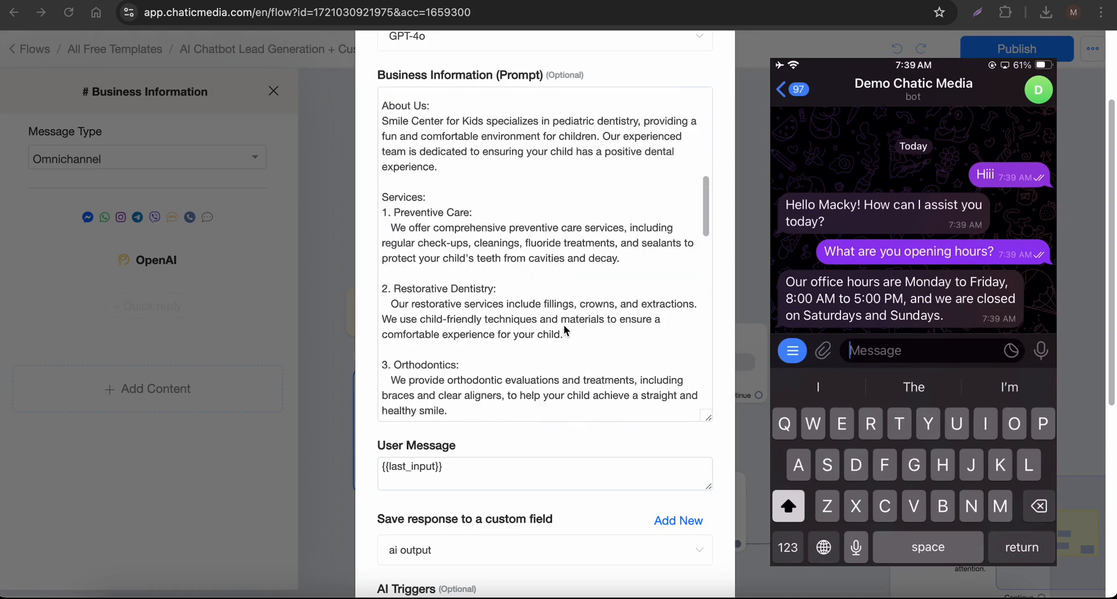
pyautogui.scroll(-10, 564, 325)
pyautogui.scroll(-10, 564, 327)
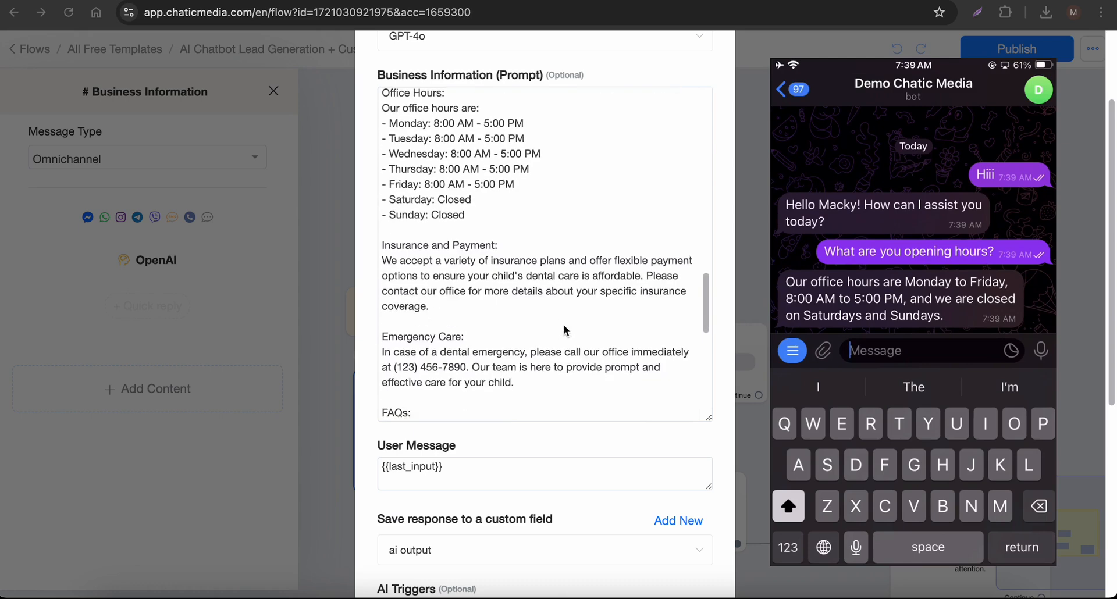
pyautogui.scroll(-3, 563, 325)
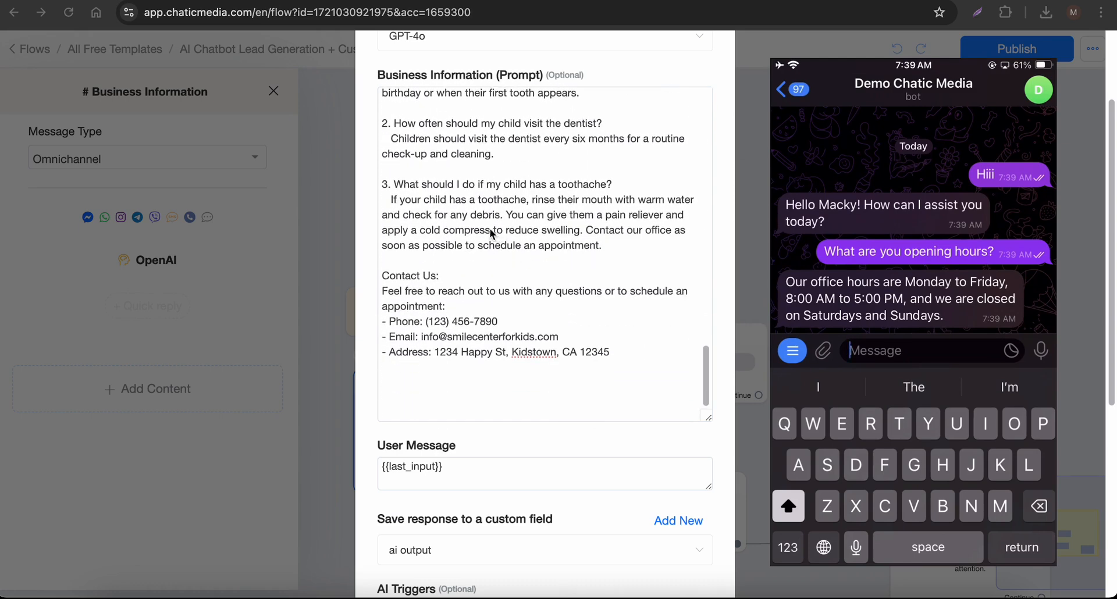
pyautogui.scroll(-1, 463, 291)
pyautogui.scroll(2, 465, 300)
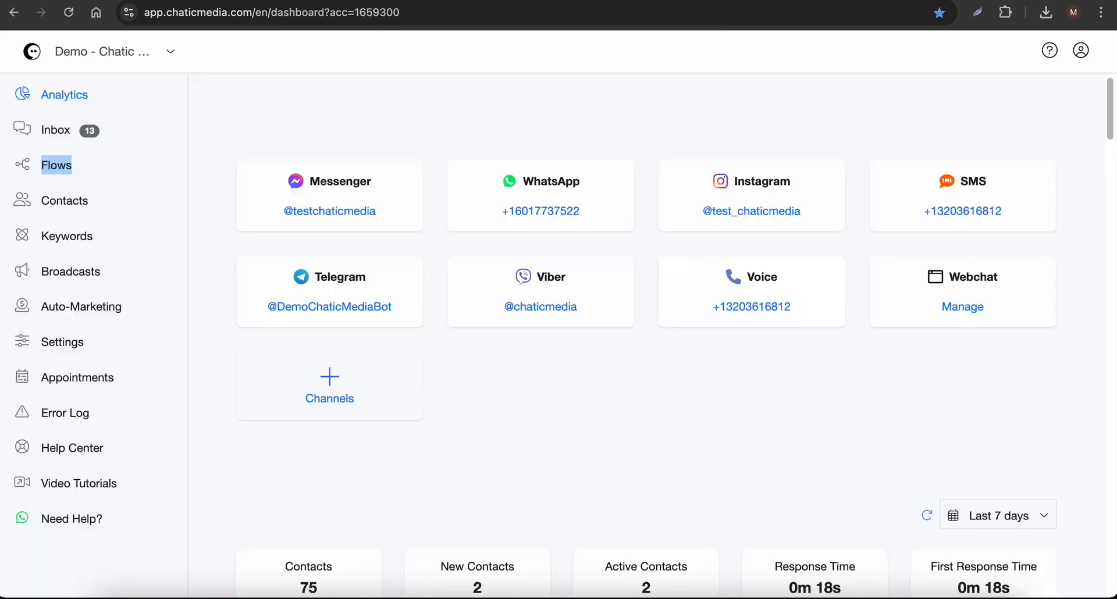
# Open the account's inbox and review the most recent Telegram conversation with the bot
pyautogui.click(28, 145)
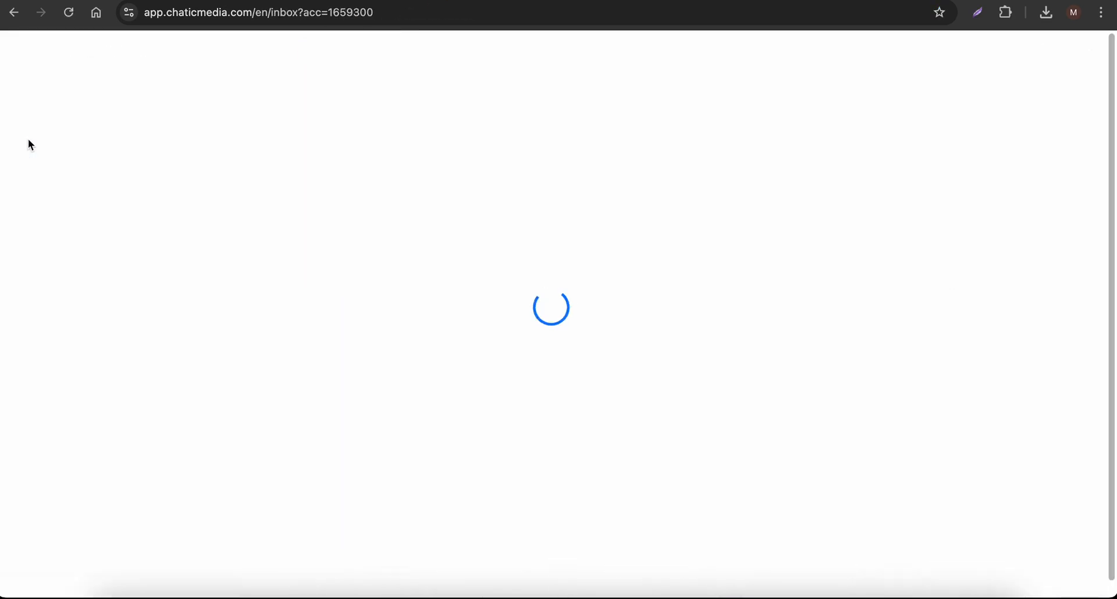
pyautogui.click(46, 145)
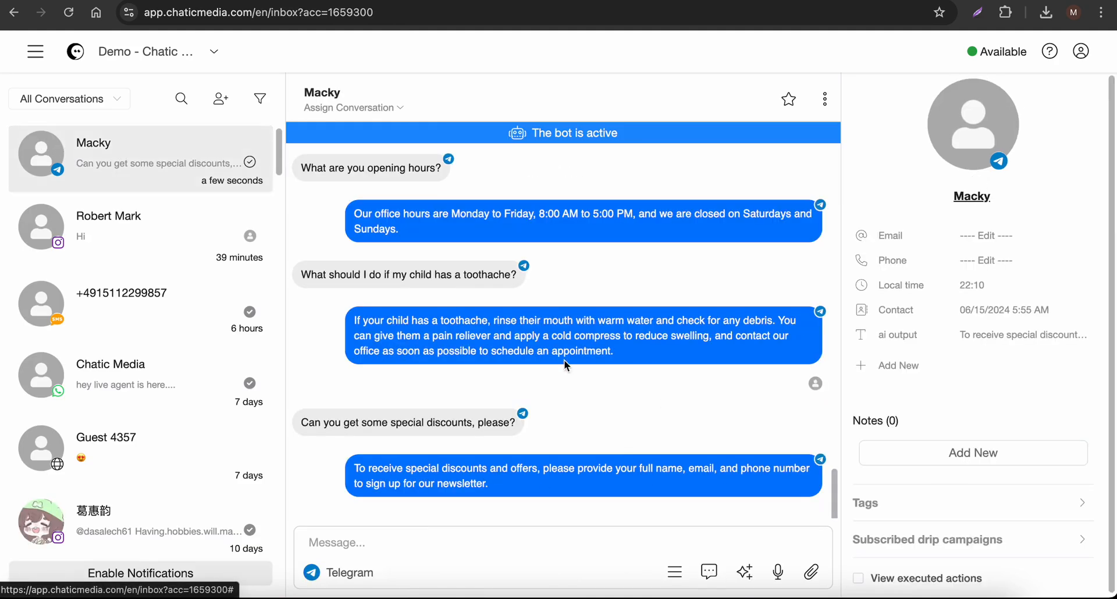
pyautogui.scroll(6, 636, 410)
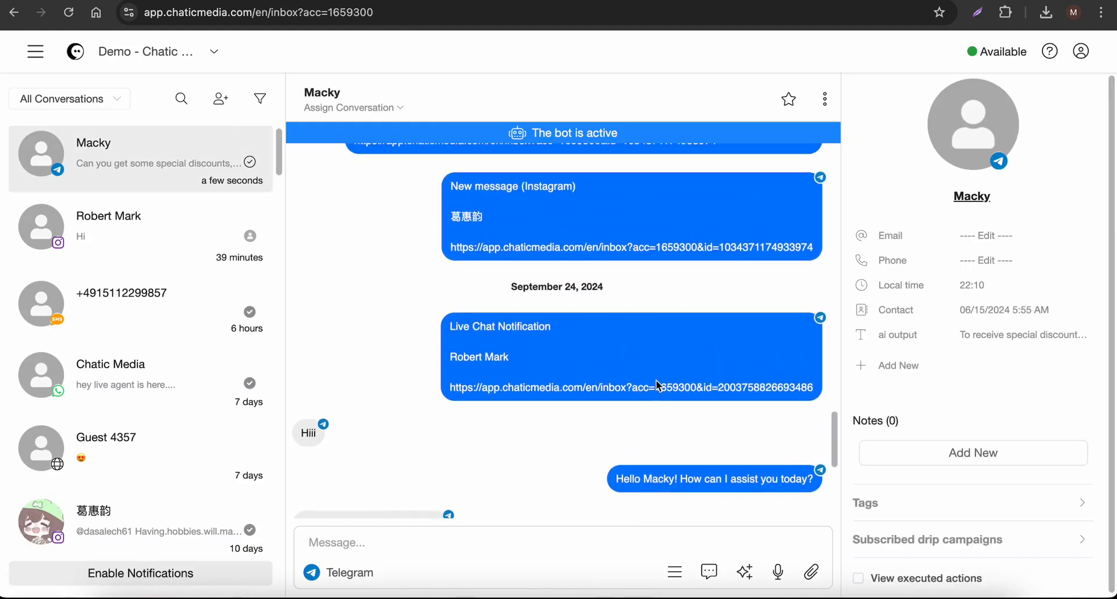
pyautogui.scroll(-6, 655, 381)
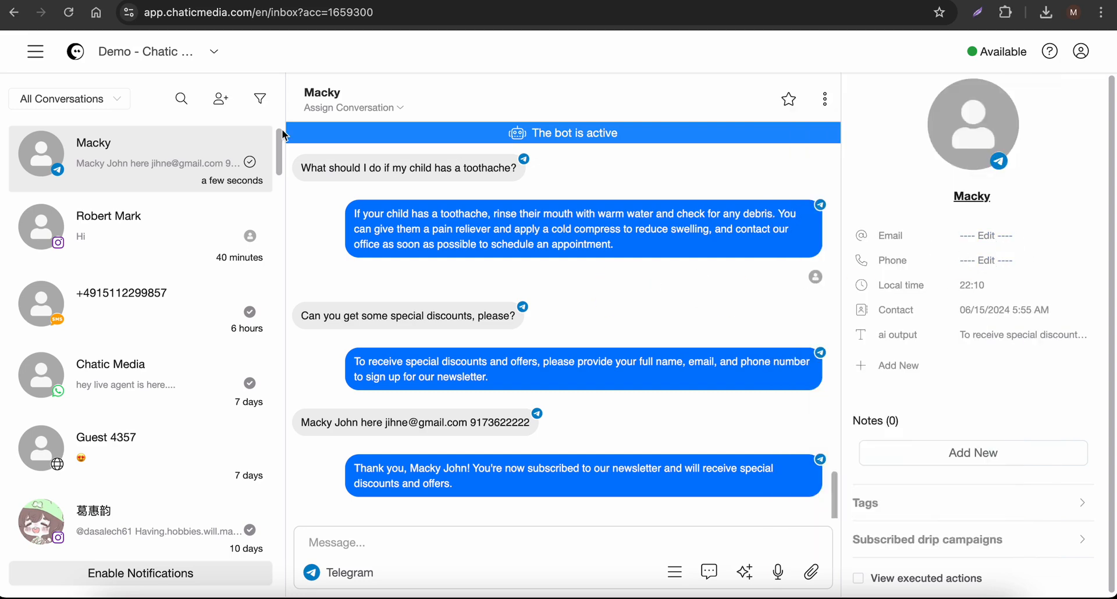
# Reload the inbox and check the contact's saved details against the name given in the newsletter sign-up message
pyautogui.click(70, 21)
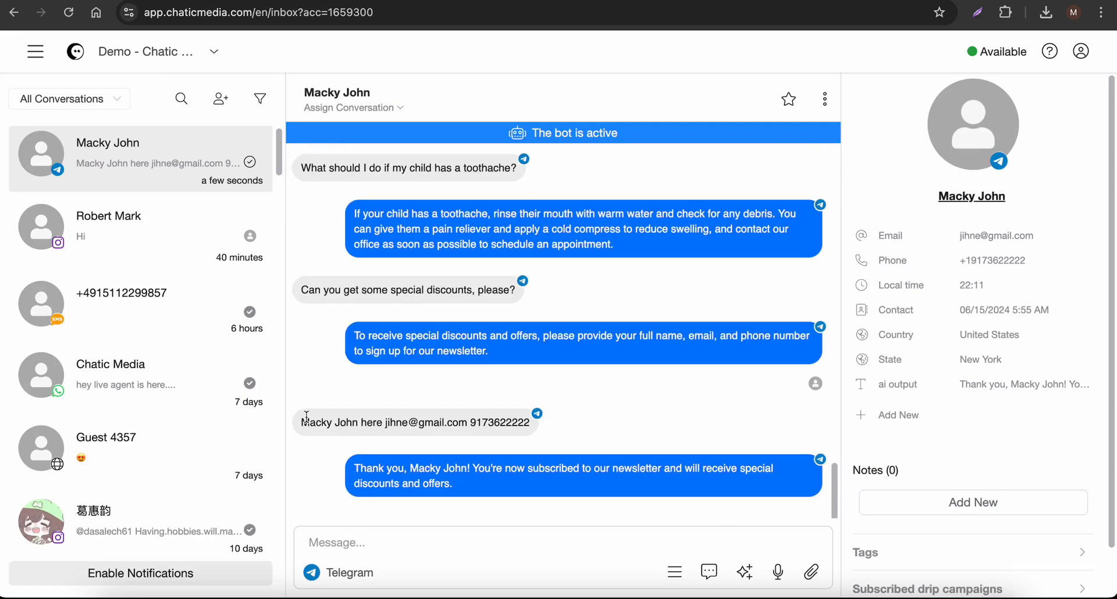
pyautogui.moveTo(306, 417); pyautogui.dragTo(371, 421)
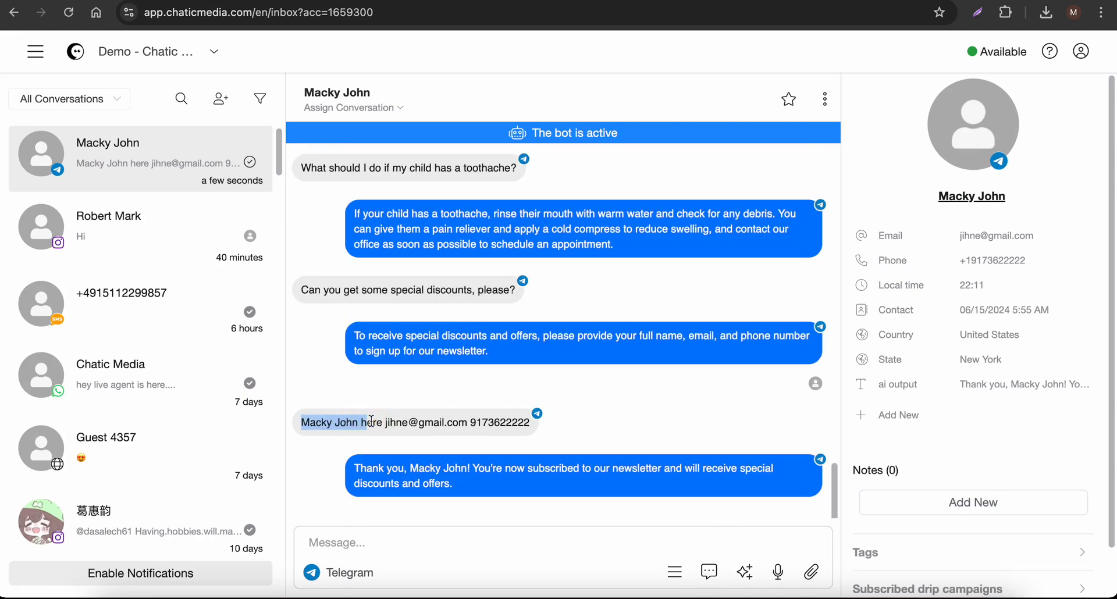